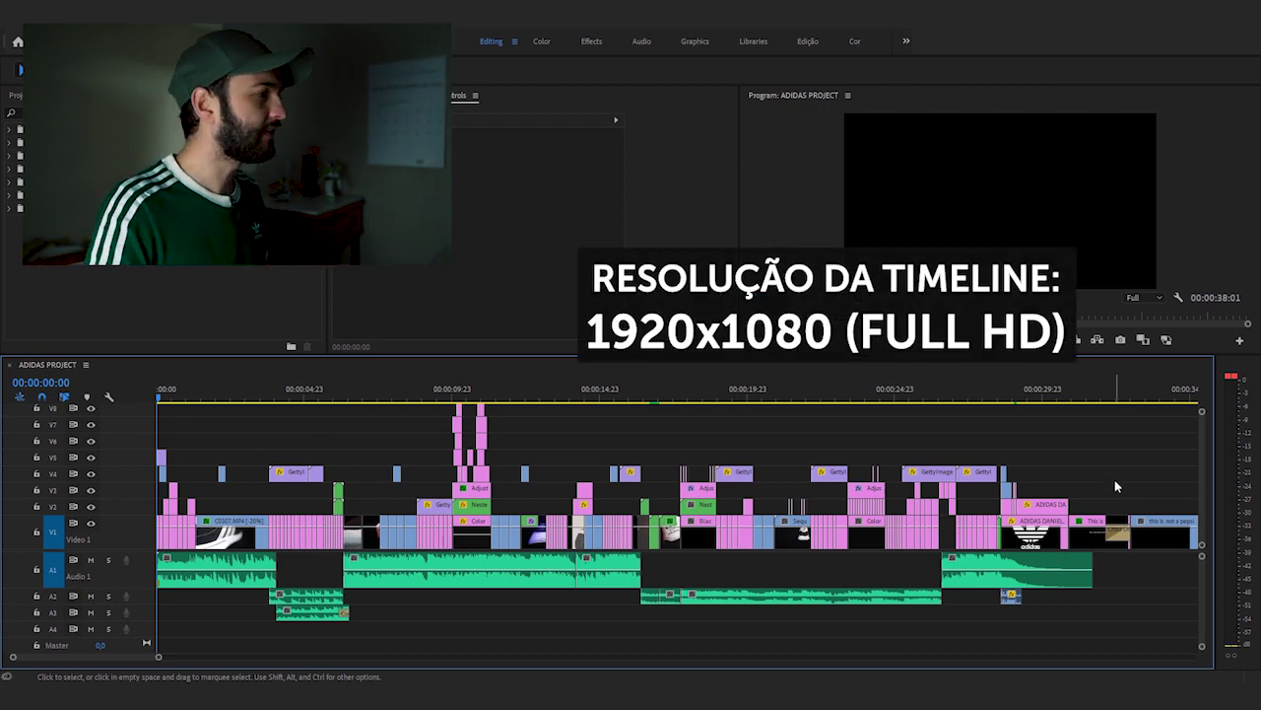
{"action": "key", "text": "Delete"}
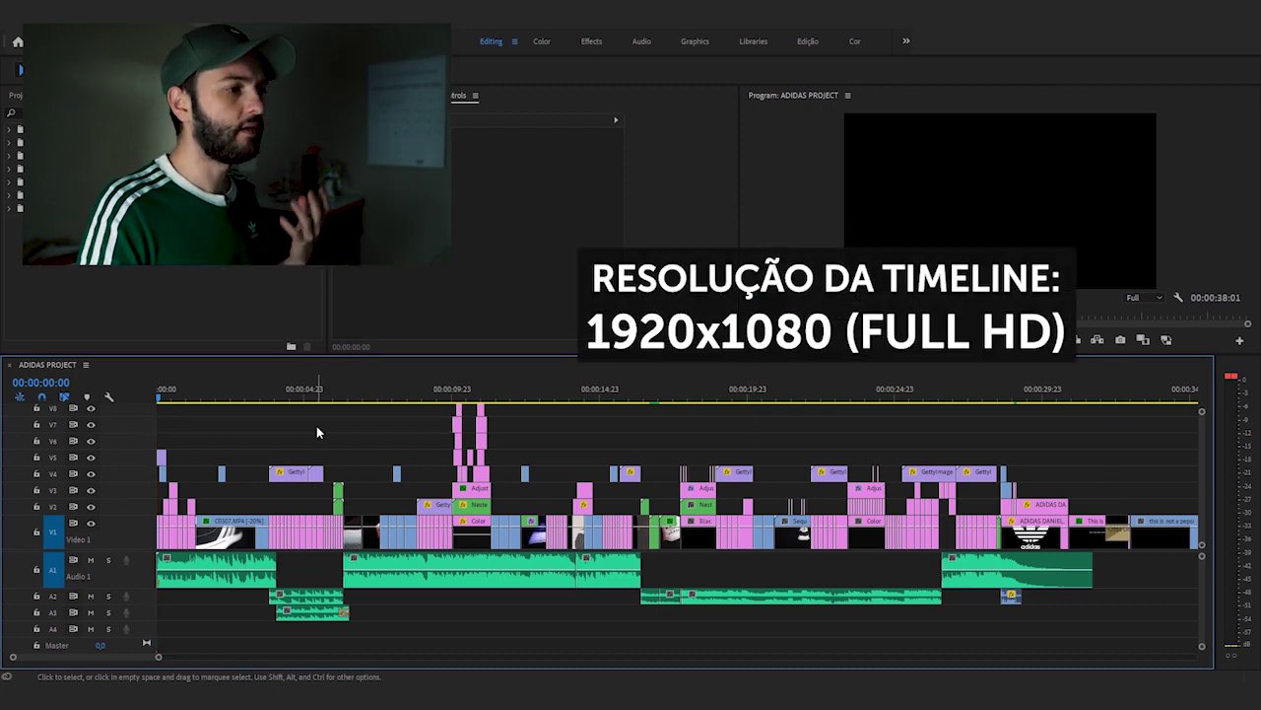
{"action": "left_click", "coordinate": [331, 431]}
{"action": "key", "text": "minus"}
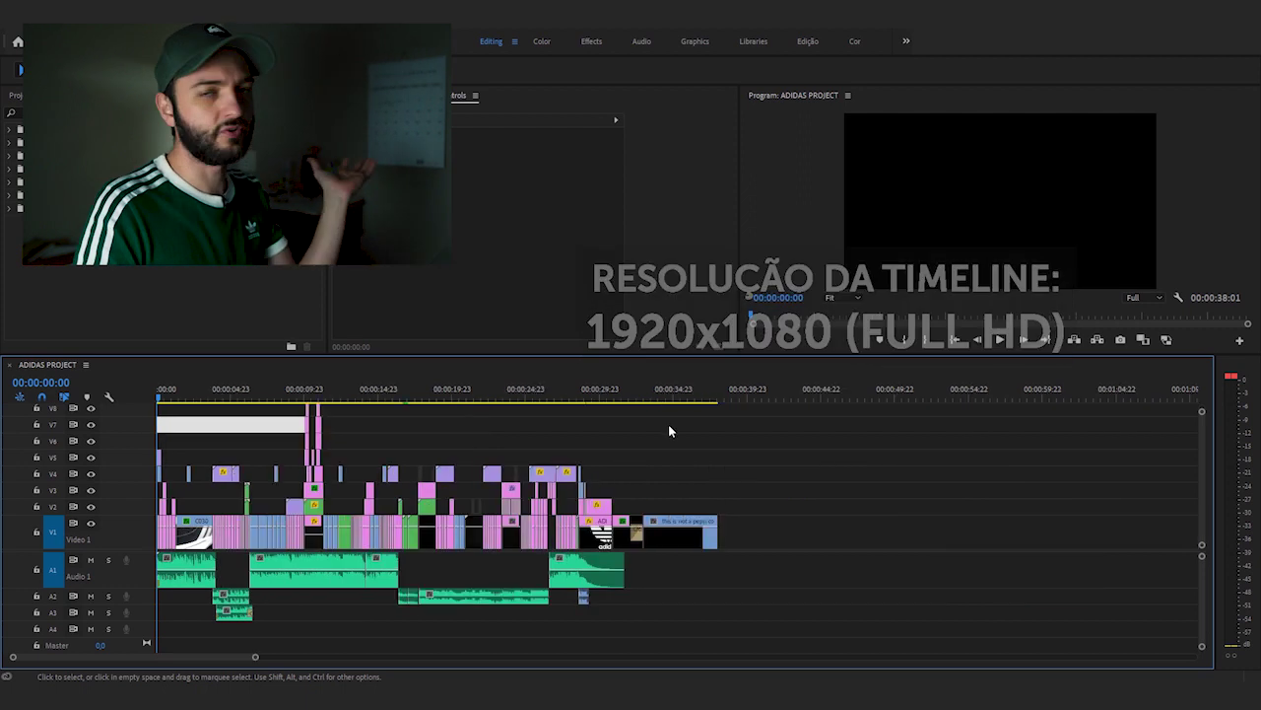
{"action": "key", "text": "equal"}
{"action": "key", "text": "minus"}
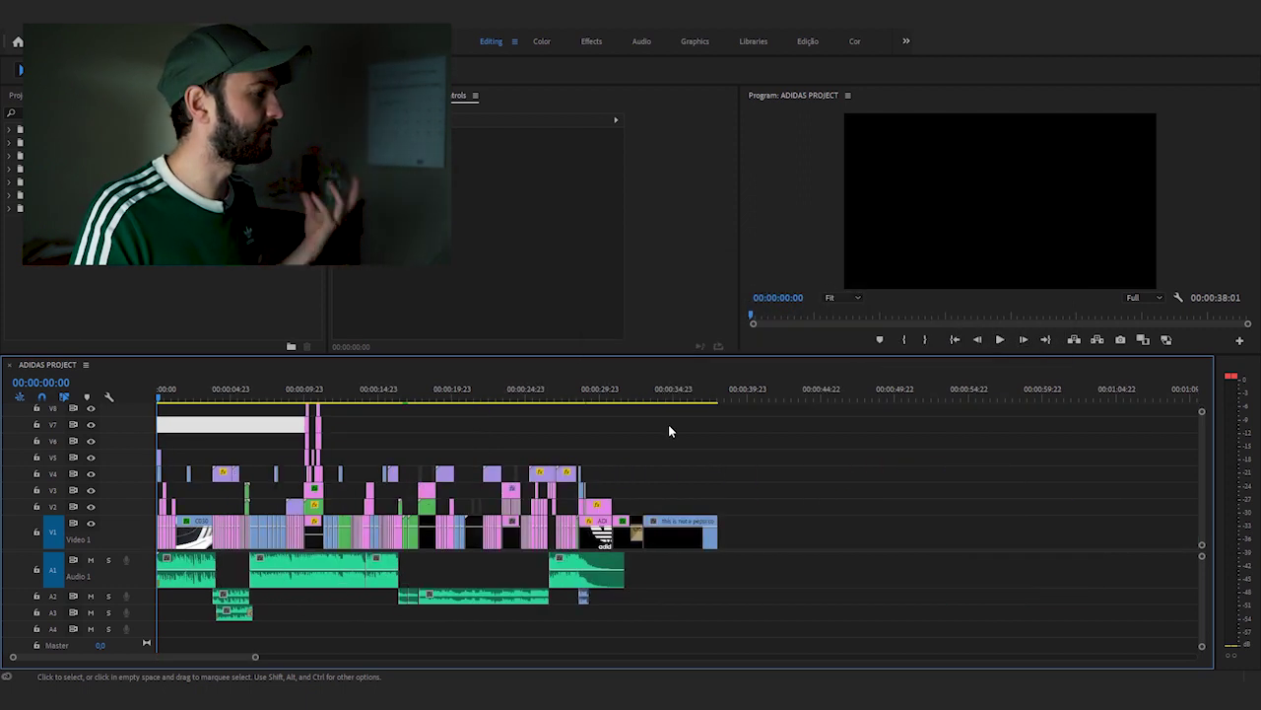
{"action": "key", "text": "equal"}
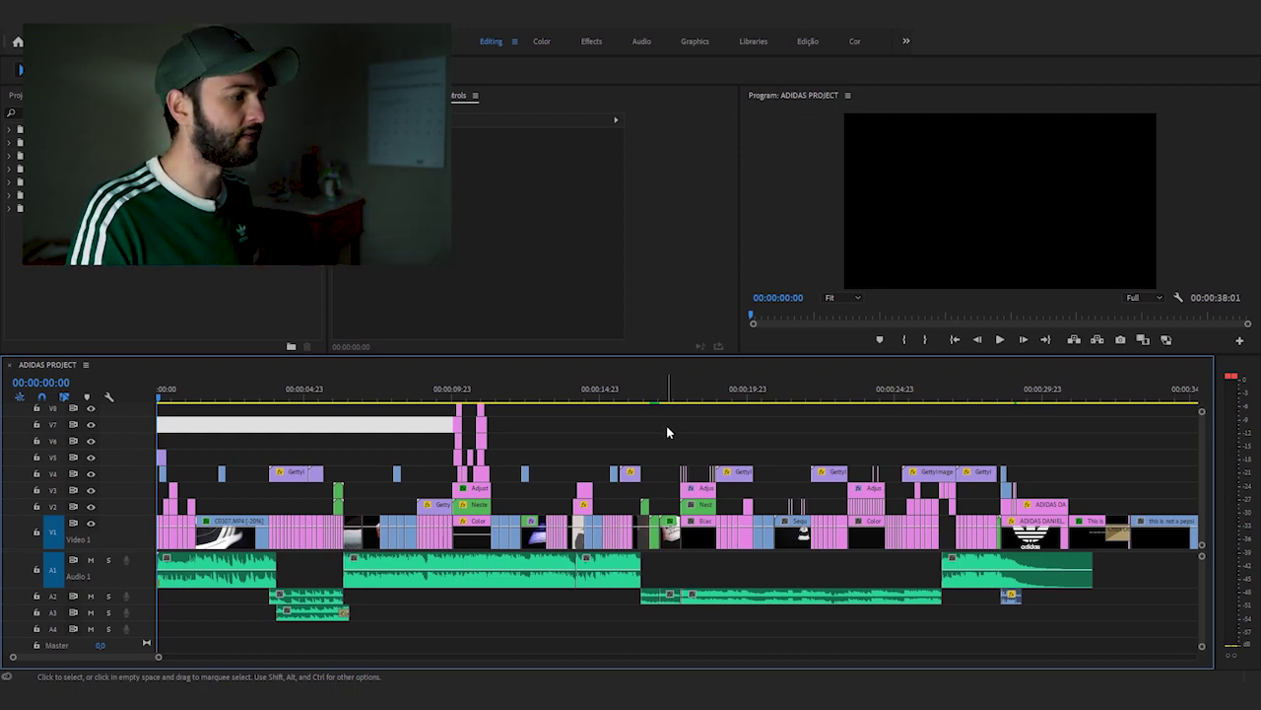
{"action": "left_click", "coordinate": [667, 426]}
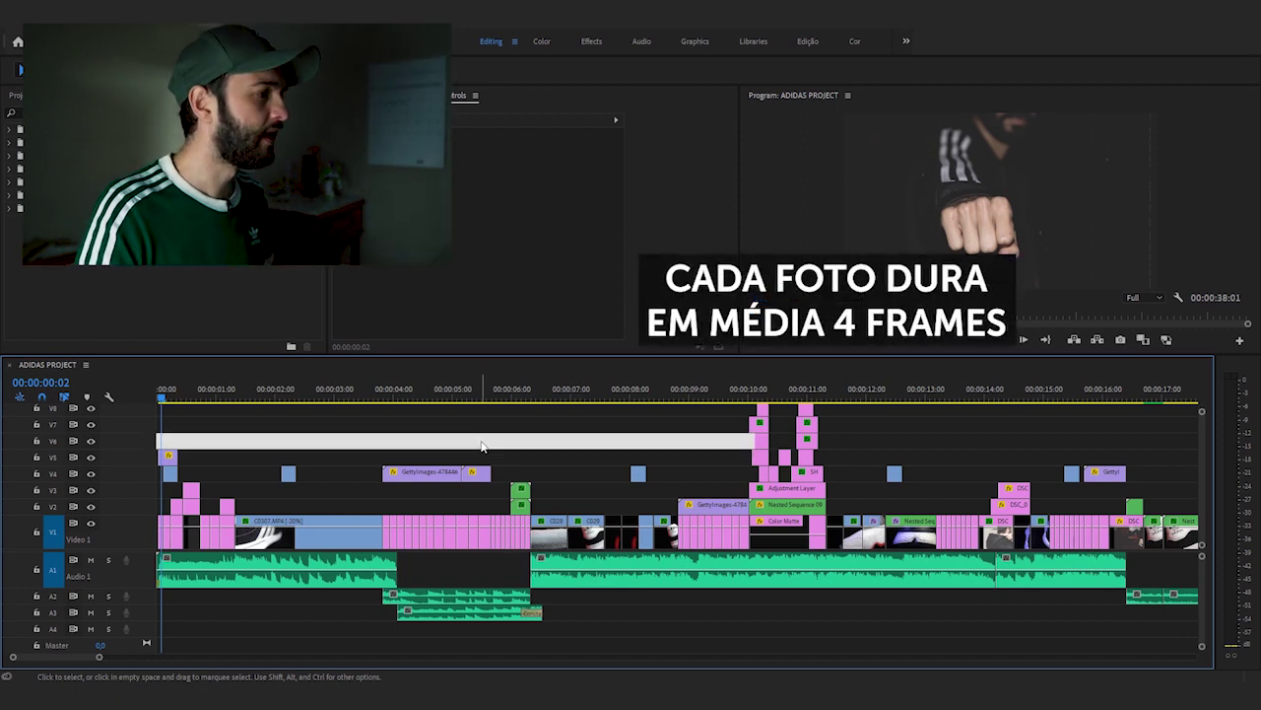
Bring the rapid photo sequence on V1 into close view and scrub to about 00:00:04:20
{"action": "left_click", "coordinate": [392, 395]}
{"action": "left_click", "coordinate": [441, 420]}
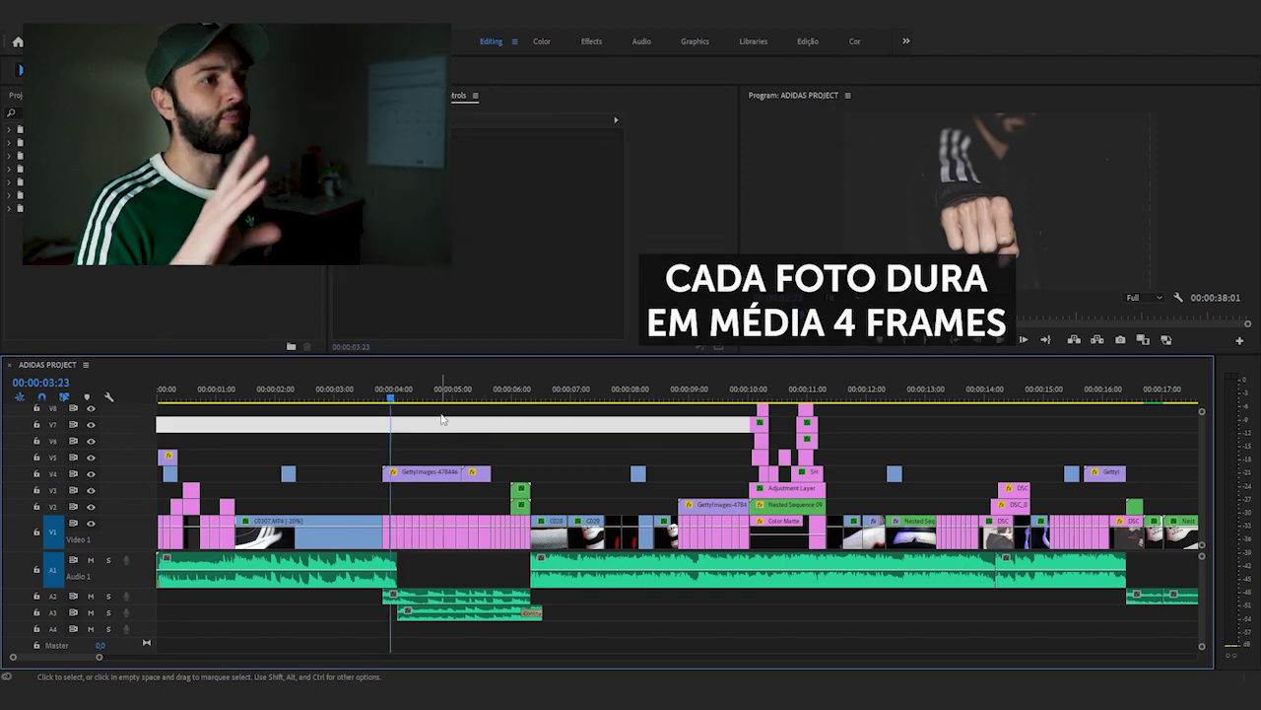
{"action": "left_click", "coordinate": [409, 394]}
{"action": "left_click_drag", "start_coordinate": [412, 395], "coordinate": [450, 399]}
{"action": "key", "text": "equal"}
{"action": "key", "text": "equal"}
{"action": "left_click", "coordinate": [676, 410]}
{"action": "mouse_move", "coordinate": [677, 400]}
{"action": "left_mouse_down"}
{"action": "mouse_move", "coordinate": [641, 400]}
{"action": "mouse_move", "coordinate": [662, 398]}
{"action": "left_mouse_up"}
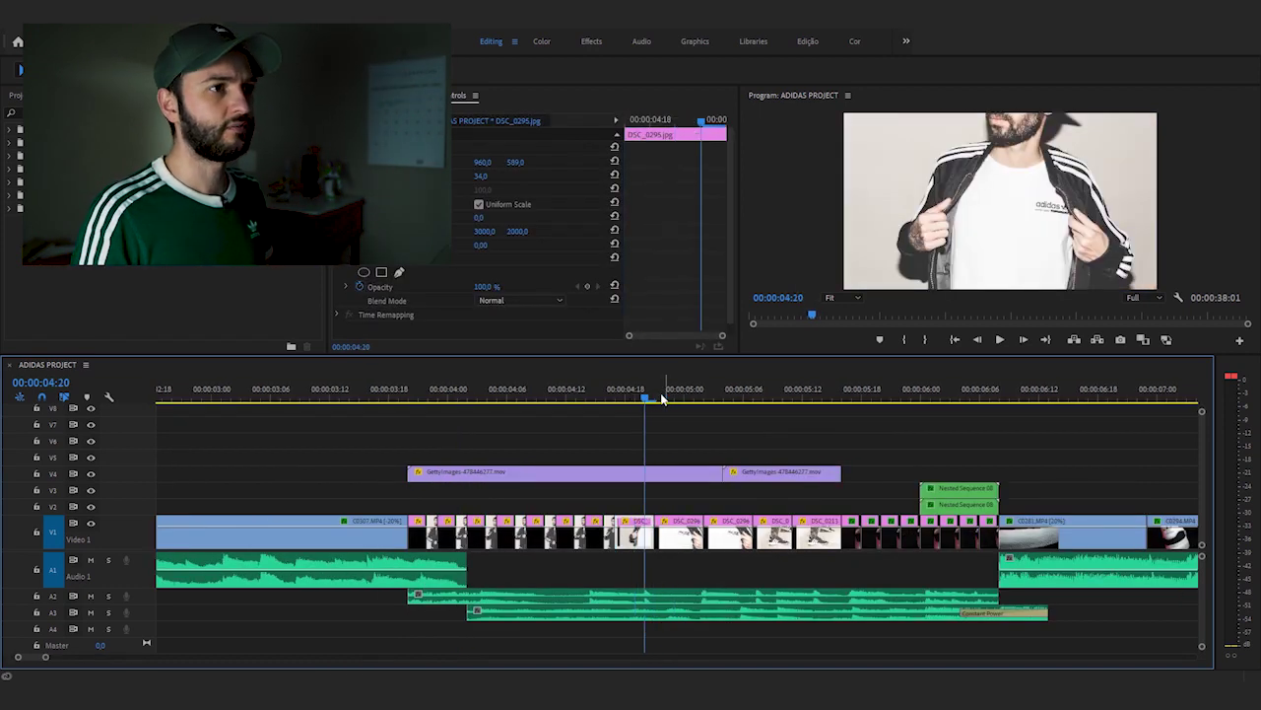
Advance frame by frame through photos DSC_0295.jpg and DSC_0296.jpg to examine how long each one lasts
{"action": "key", "text": "Right"}
{"action": "key", "text": "Left"}
{"action": "key", "text": "Left"}
{"action": "key", "text": "Left"}
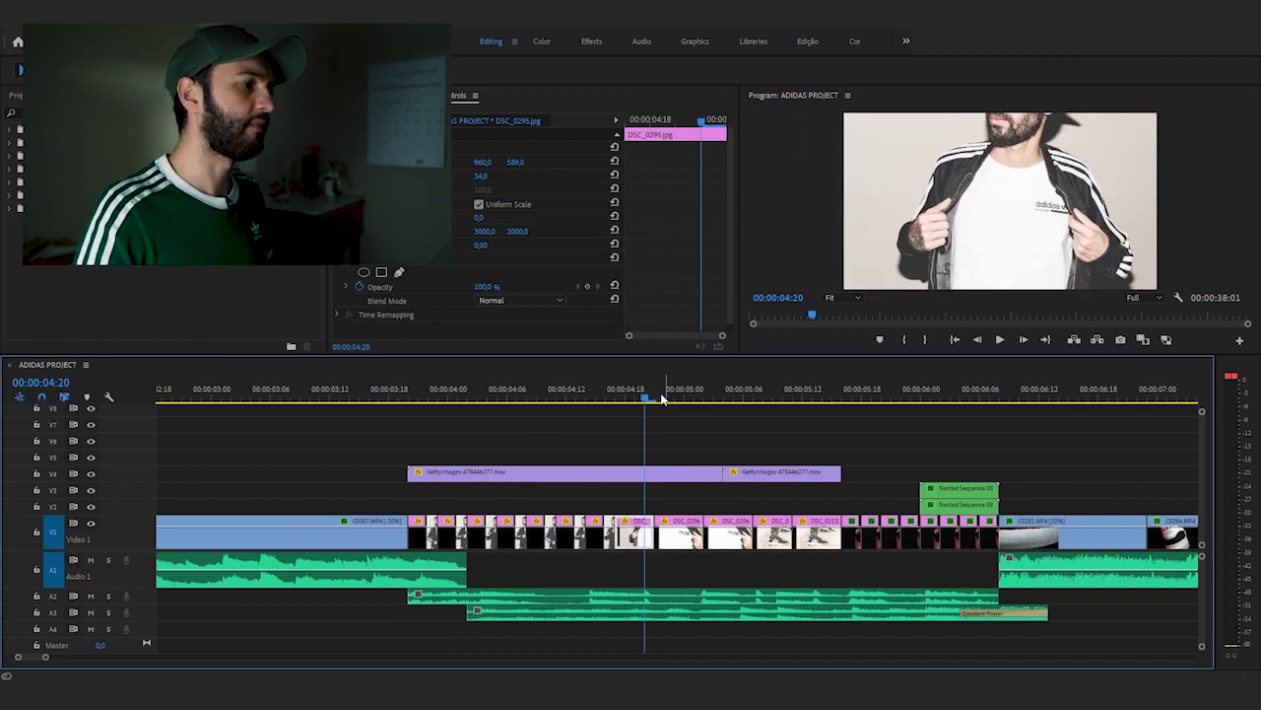
{"action": "key", "text": "Right"}
{"action": "key", "text": "Right"}
{"action": "key", "text": "Right"}
{"action": "key", "text": "Right"}
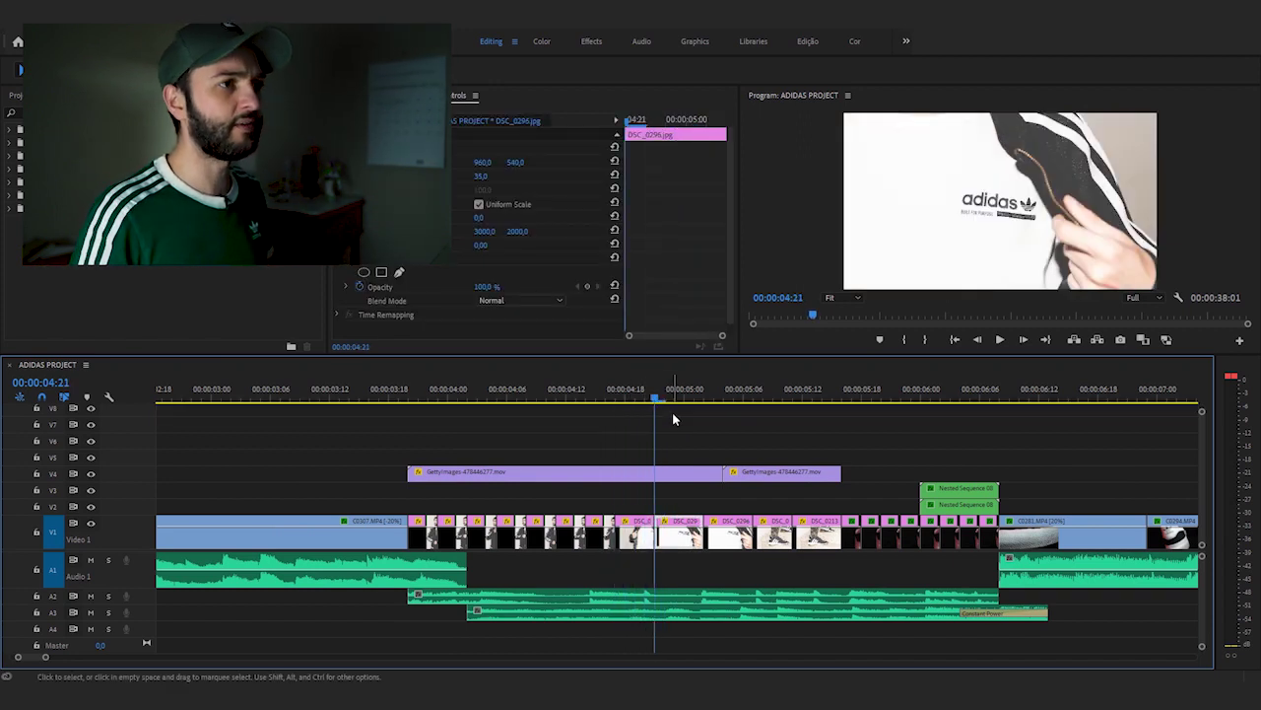
{"action": "key", "text": "Right"}
{"action": "key", "text": "Right"}
{"action": "key", "text": "Right"}
{"action": "key", "text": "Right"}
{"action": "key", "text": "Right"}
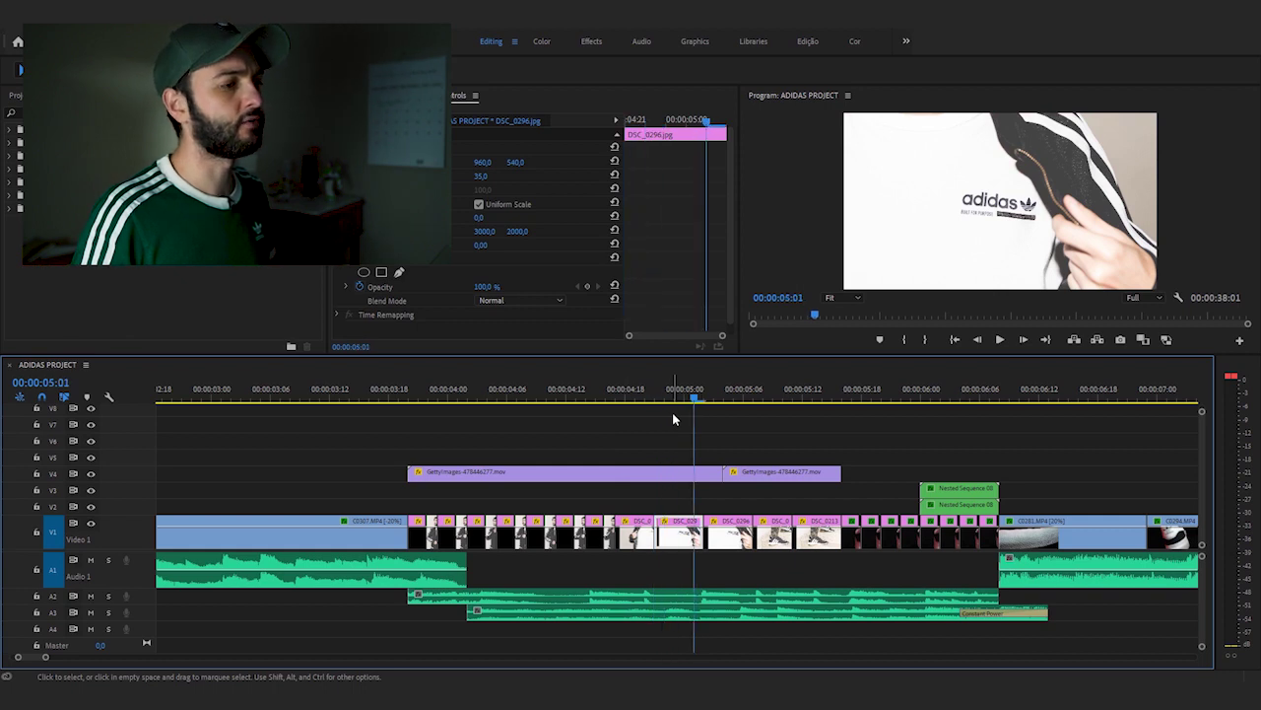
Return to 00:00:04:17 and play the cut from DSC_0295.jpg to DSC_0296.jpg
{"action": "key", "text": "Left"}
{"action": "key", "text": "Left"}
{"action": "key", "text": "Left"}
{"action": "key", "text": "Left"}
{"action": "key", "text": "Left"}
{"action": "key", "text": "Left"}
{"action": "key", "text": "Left"}
{"action": "key", "text": "Left"}
{"action": "key", "text": "Left"}
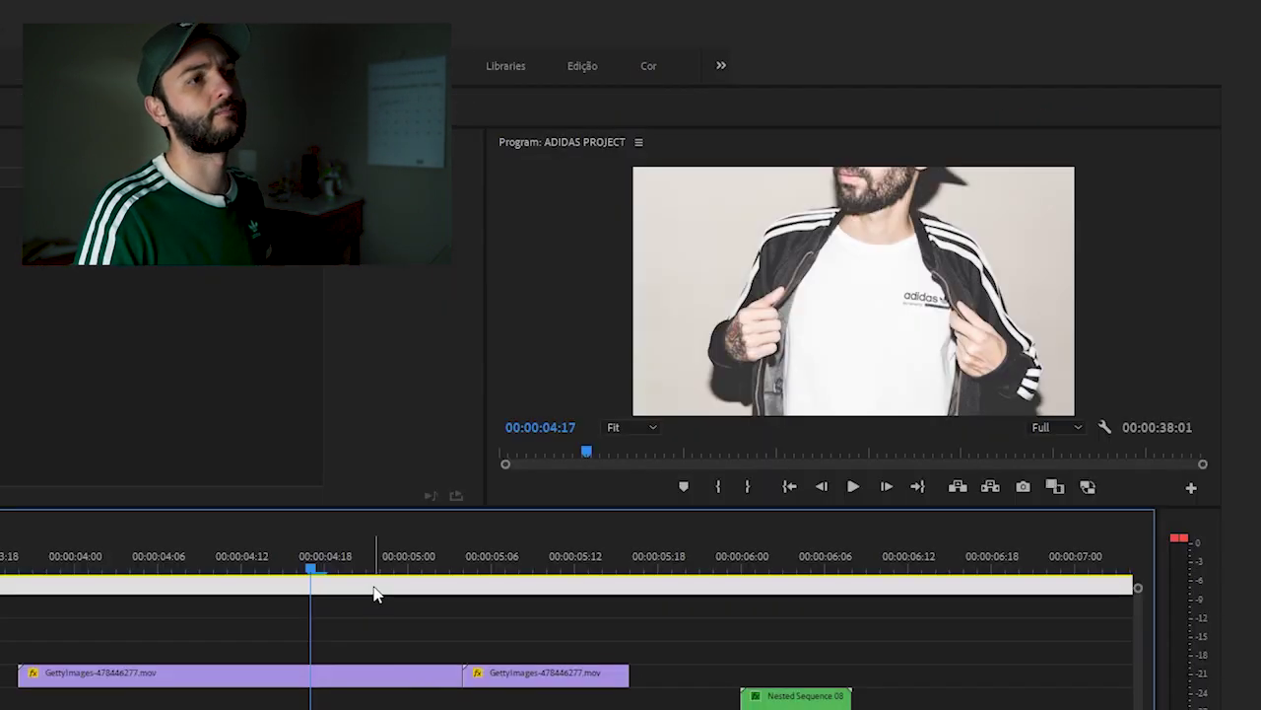
{"action": "key", "text": "space"}
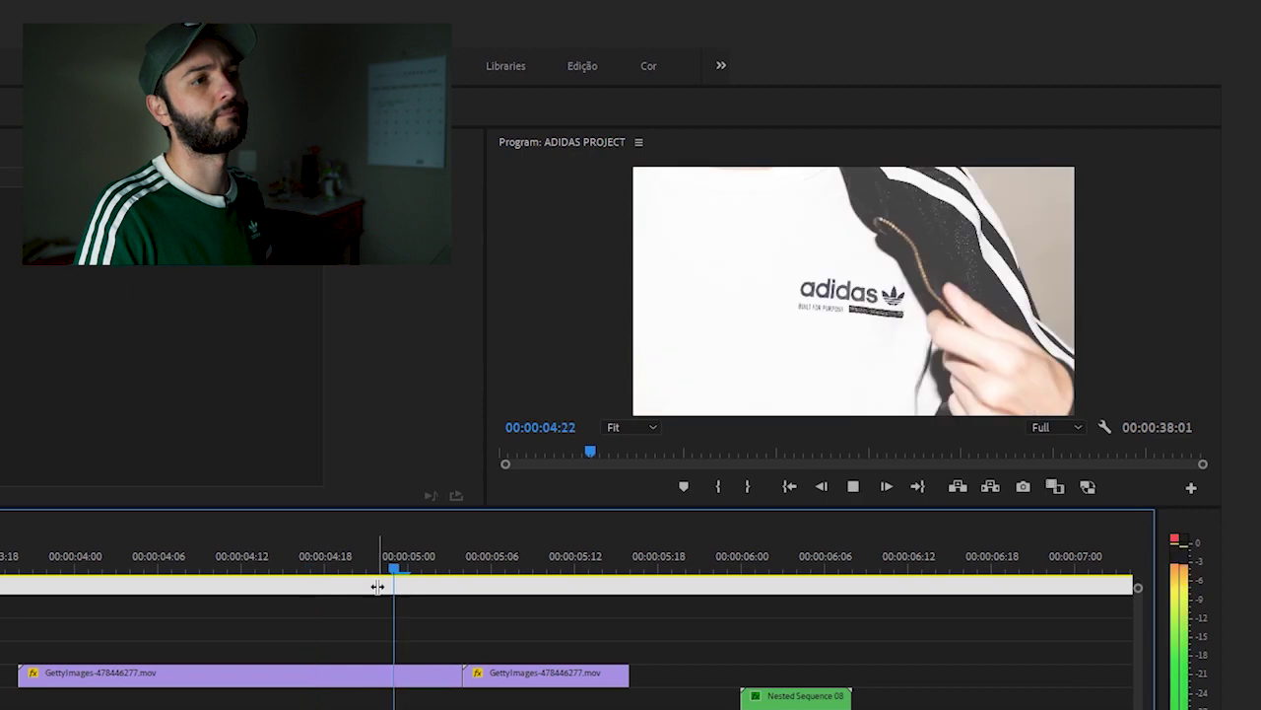
{"action": "left_click", "coordinate": [379, 563]}
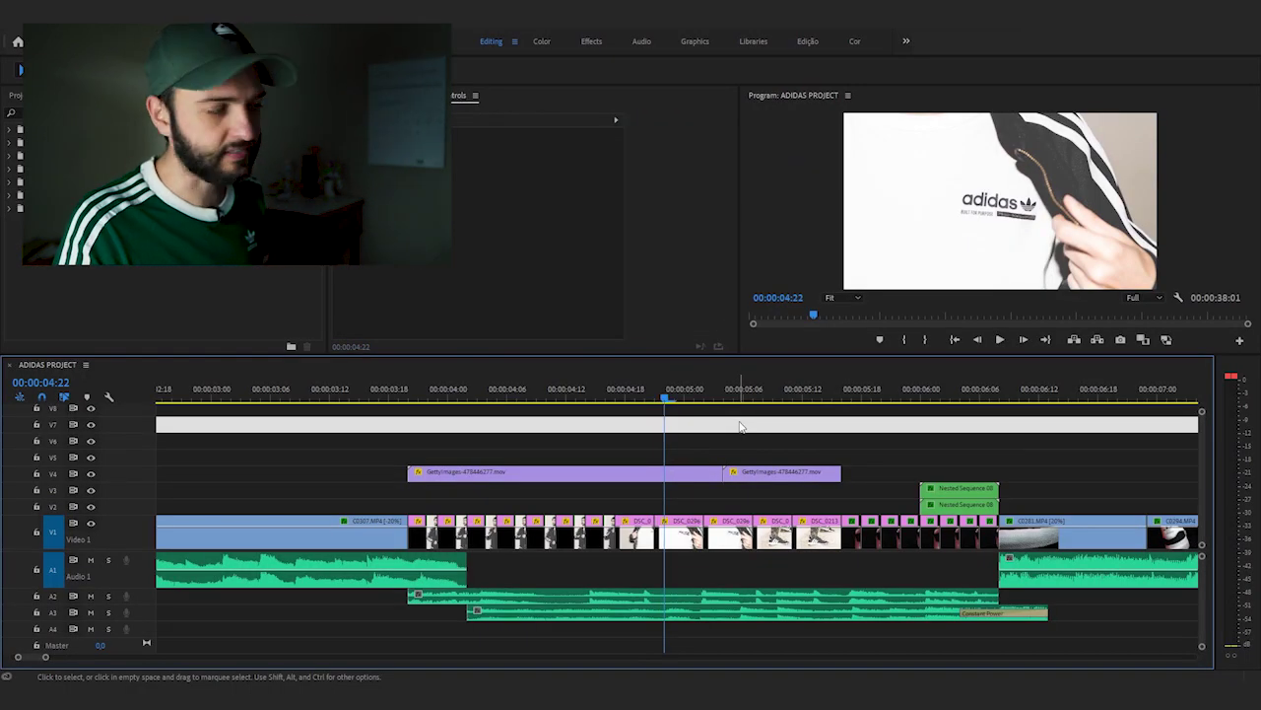
Go back to photo DSC_0295.jpg at 00:00:04:19 and examine its Motion position and scale
{"action": "key", "text": "Left"}
{"action": "key", "text": "Left"}
{"action": "key", "text": "Left"}
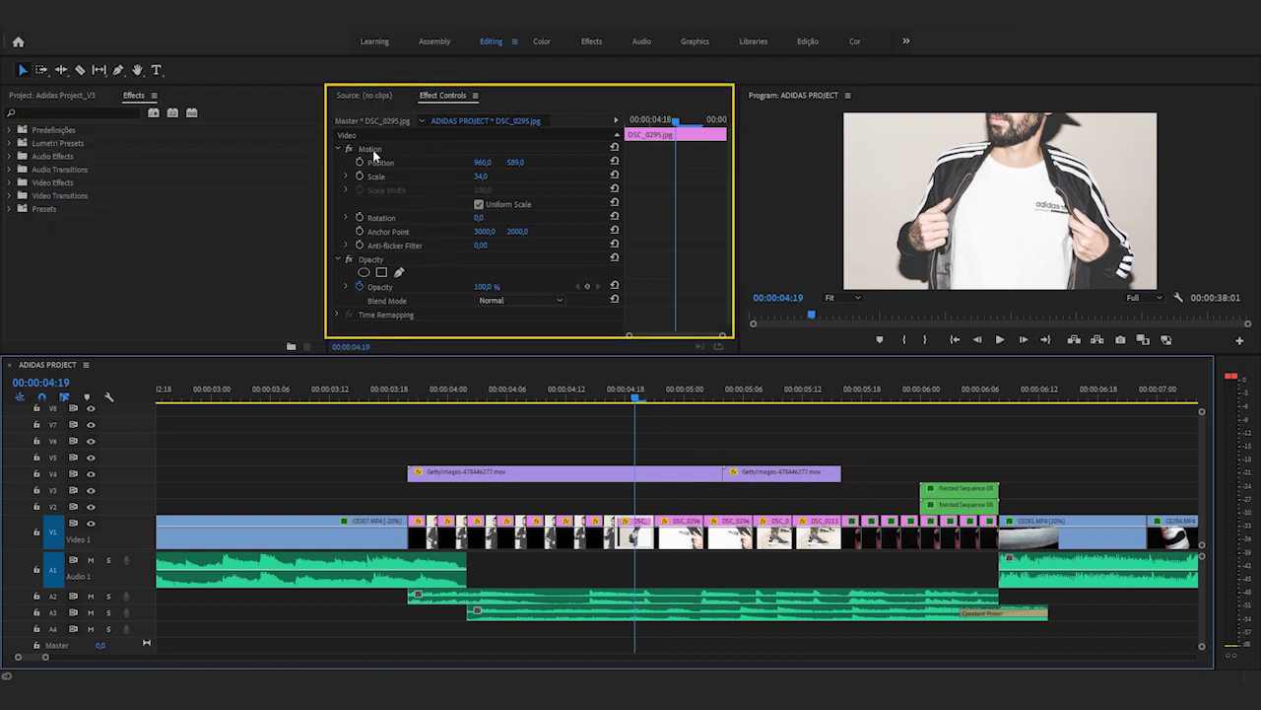
{"action": "left_click", "coordinate": [374, 151]}
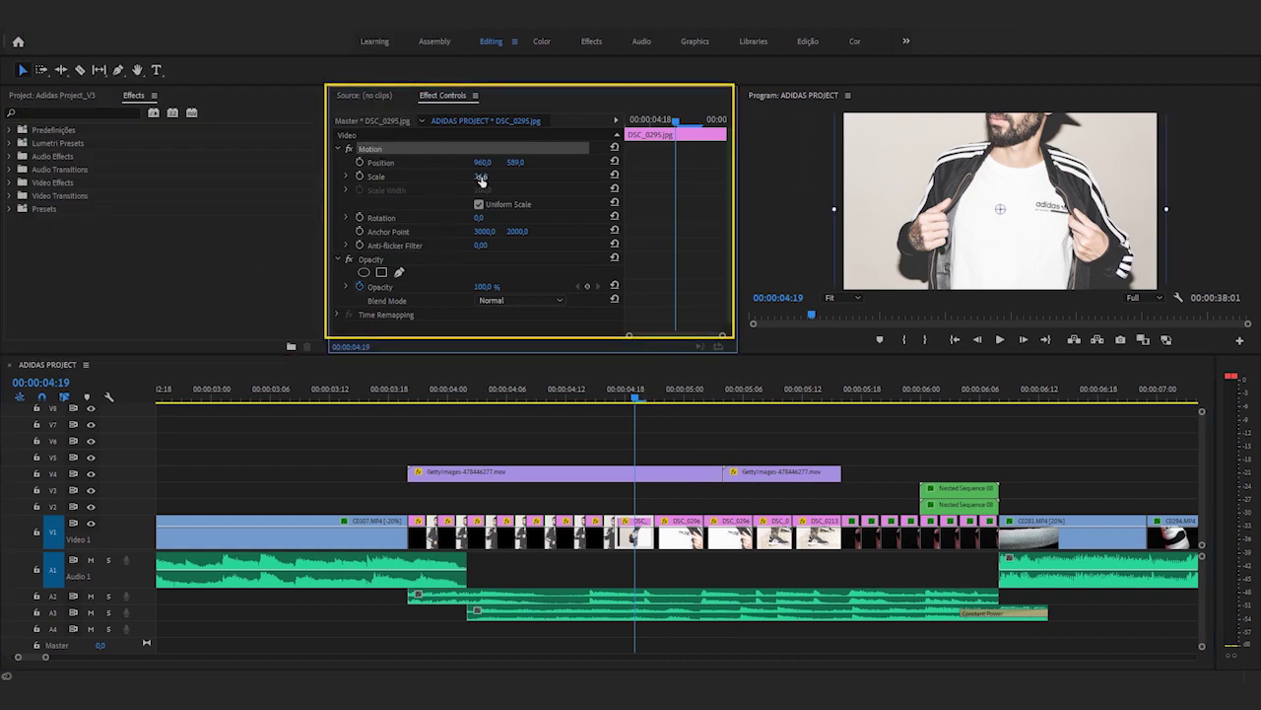
{"action": "left_click_drag", "start_coordinate": [482, 178], "coordinate": [517, 160]}
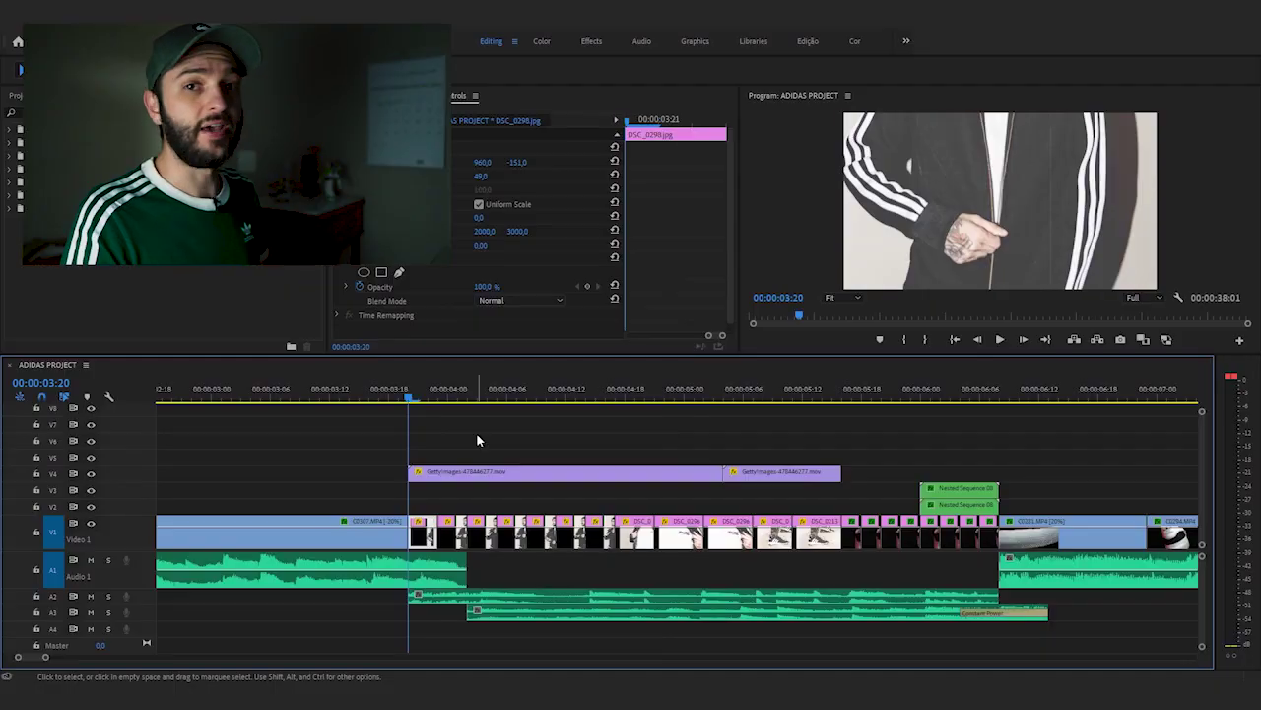
Scrub through the first jacket photos from 00:00:03:20 to compare their framing
{"action": "left_click", "coordinate": [494, 441]}
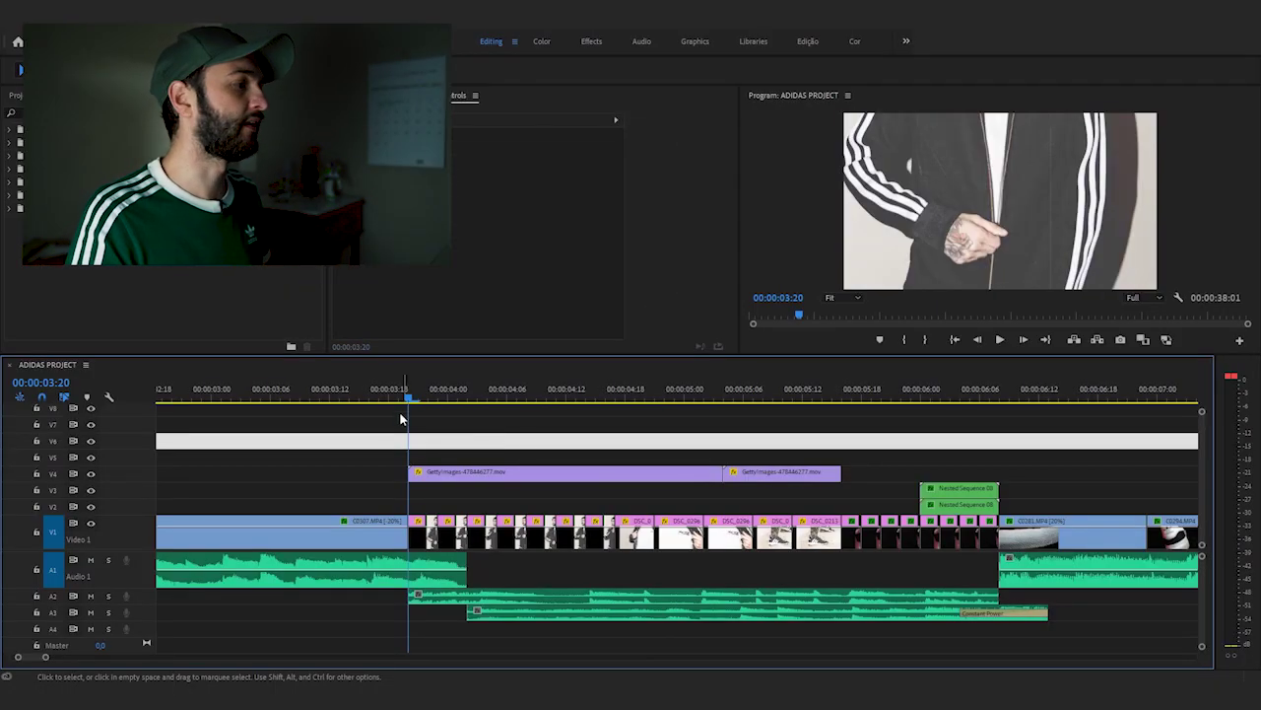
{"action": "left_click_drag", "start_coordinate": [421, 397], "coordinate": [522, 404]}
{"action": "left_click", "coordinate": [473, 427]}
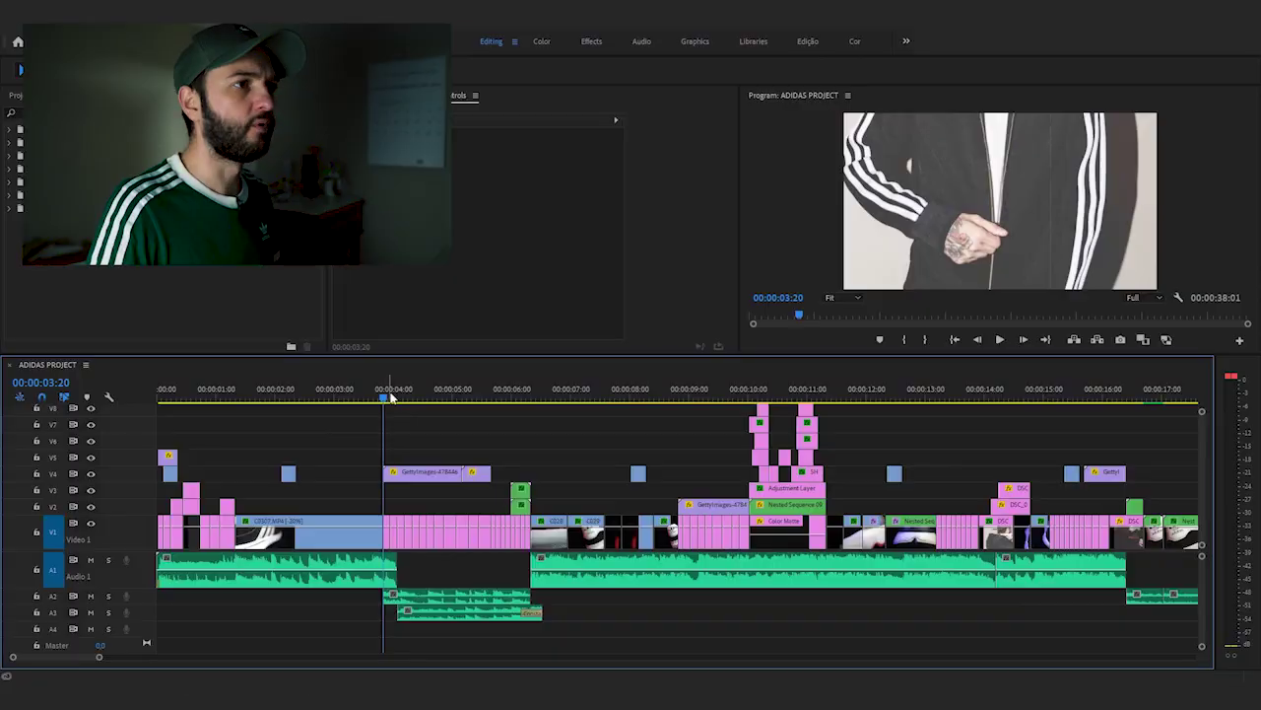
{"action": "mouse_move", "coordinate": [391, 395]}
{"action": "left_mouse_down"}
{"action": "mouse_move", "coordinate": [427, 395]}
{"action": "mouse_move", "coordinate": [395, 396]}
{"action": "left_mouse_up"}
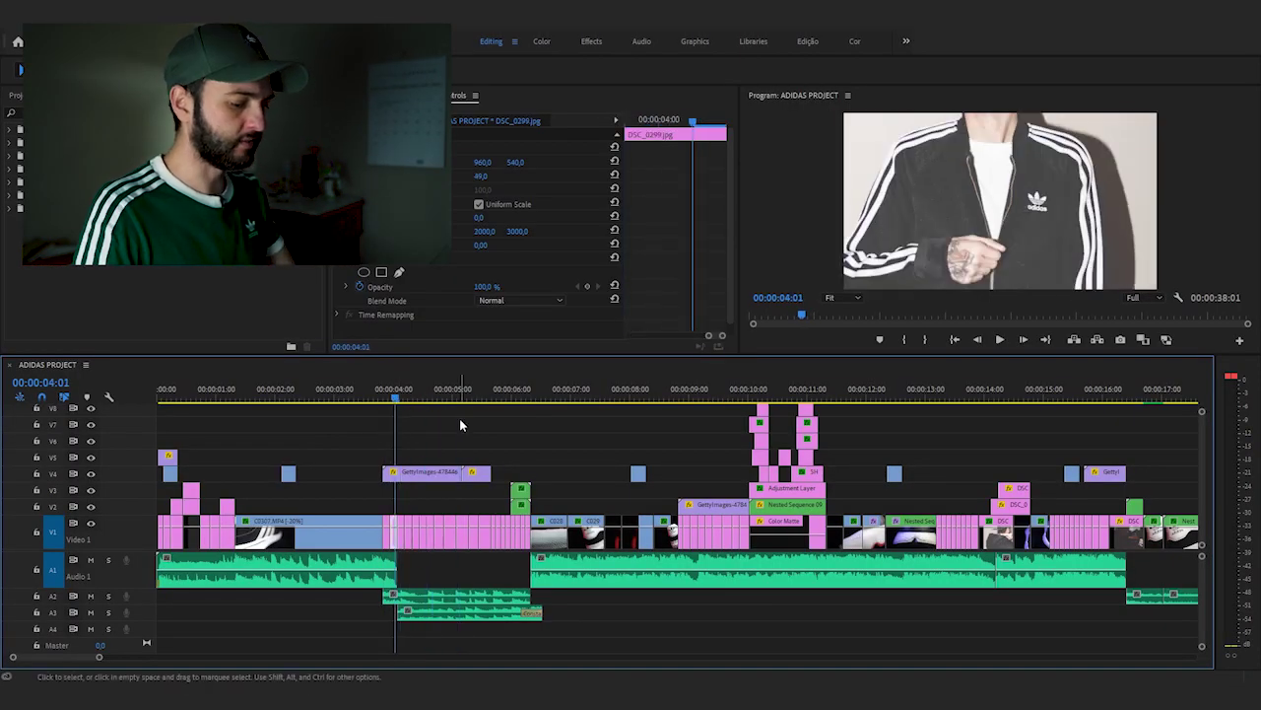
{"action": "left_click", "coordinate": [460, 423]}
Inspect the overlay clips above the opening photos and scrub through the source of GettyImages-478446277.mov
{"action": "key", "text": "Home"}
{"action": "key", "text": "="}
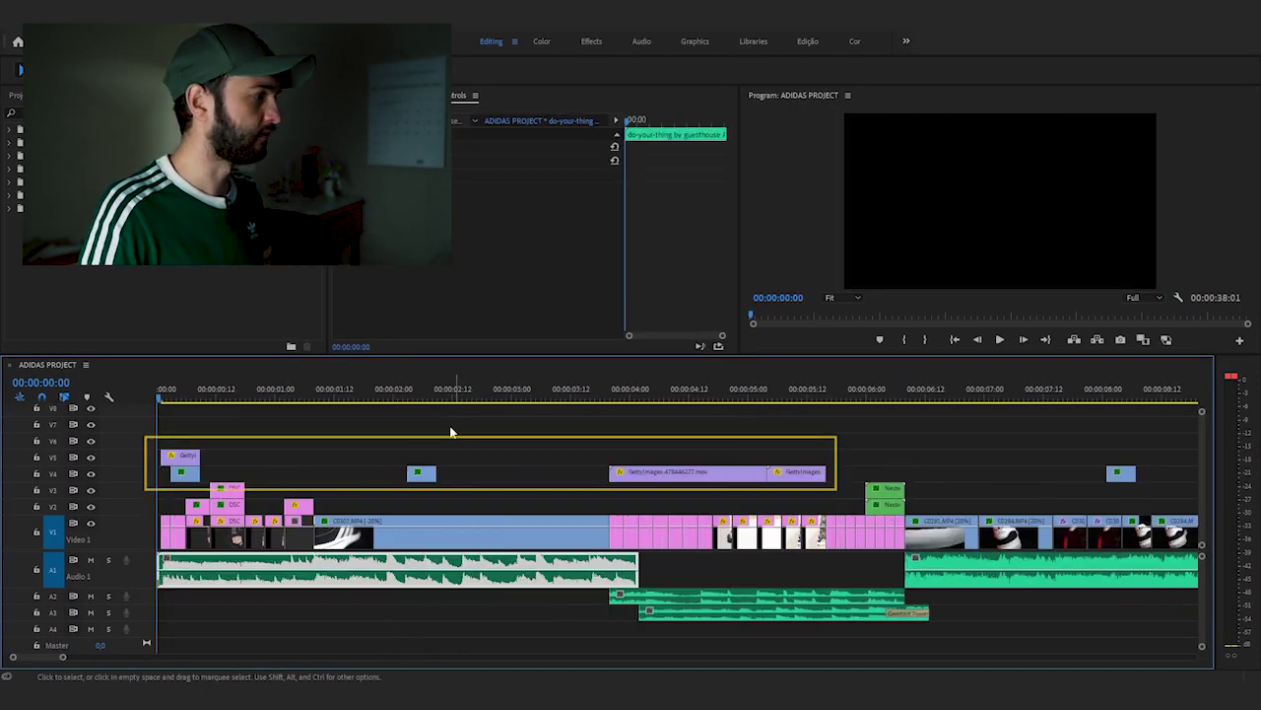
{"action": "left_click_drag", "start_coordinate": [173, 432], "coordinate": [730, 449]}
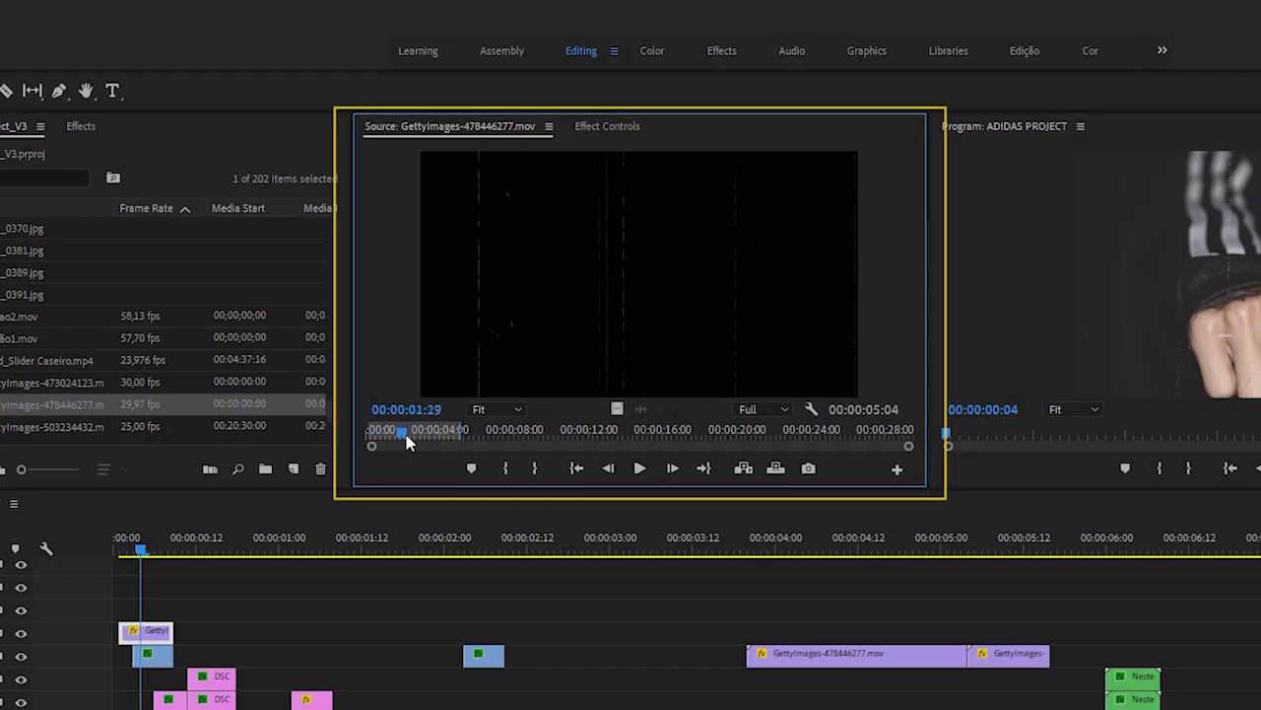
{"action": "left_click_drag", "start_coordinate": [408, 441], "coordinate": [491, 434]}
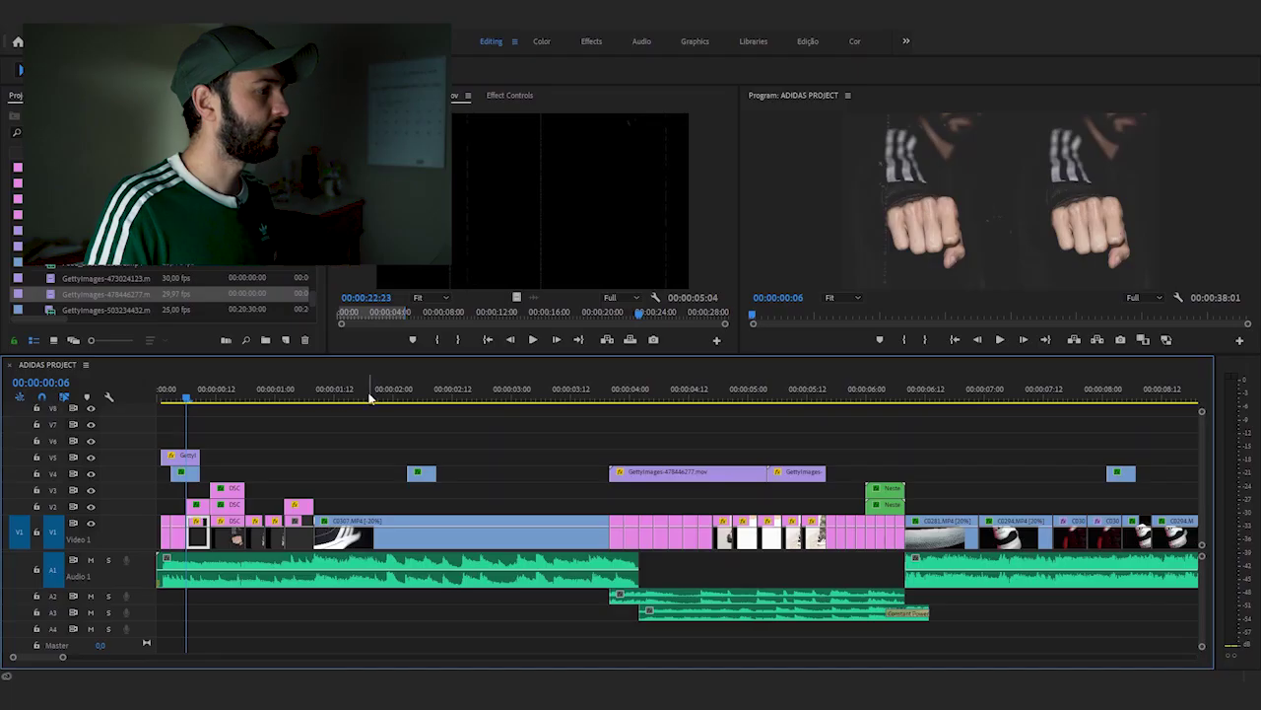
Find the source file of the V4 glitch overlay at 00:00:02:05 in the project
{"action": "left_click", "coordinate": [418, 390]}
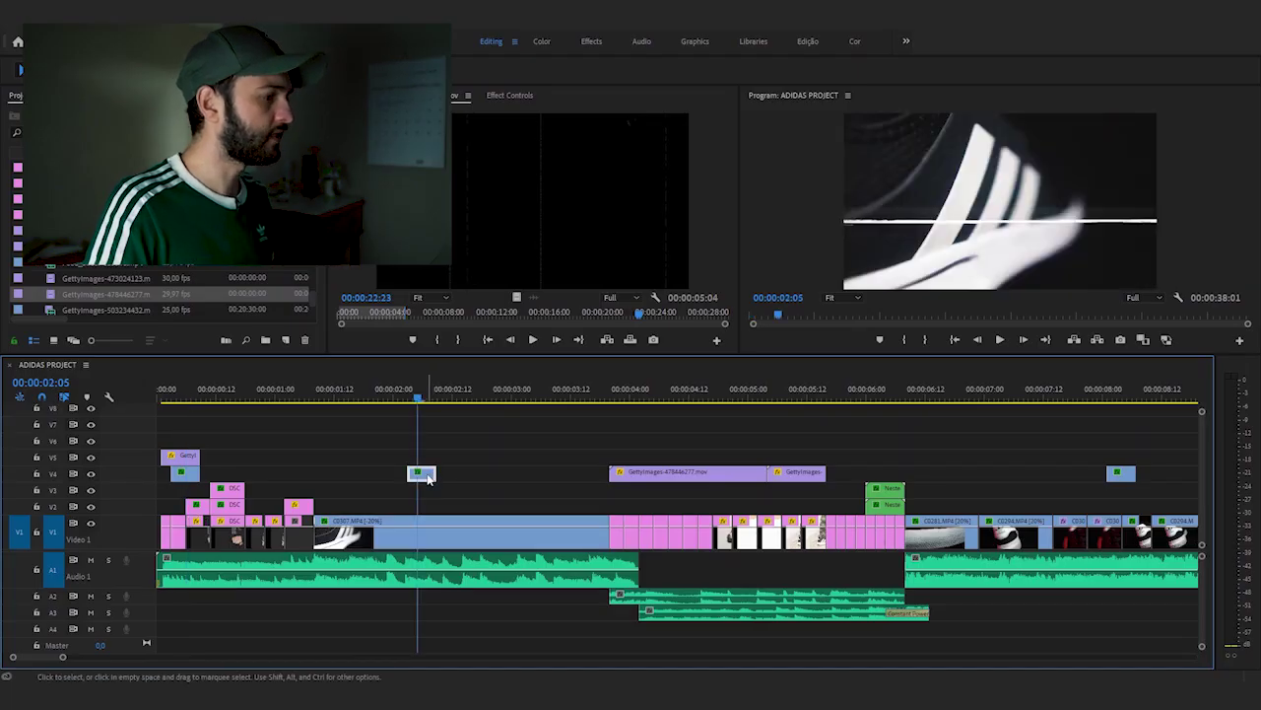
{"action": "right_click", "coordinate": [428, 478]}
{"action": "left_click", "coordinate": [514, 627]}
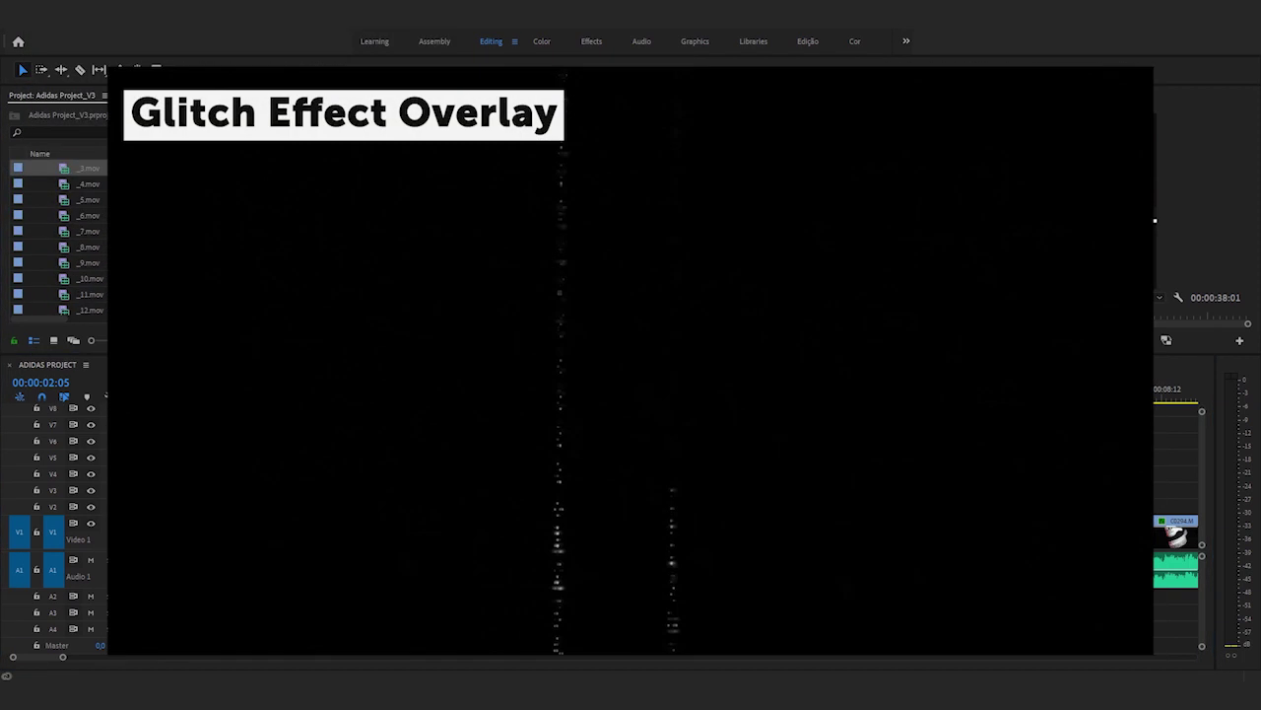
Scrub the sequence at 00:00:00:04 and 00:00:02:05 to view the glitch overlays over the footage
{"action": "left_click_drag", "start_coordinate": [418, 398], "coordinate": [175, 419]}
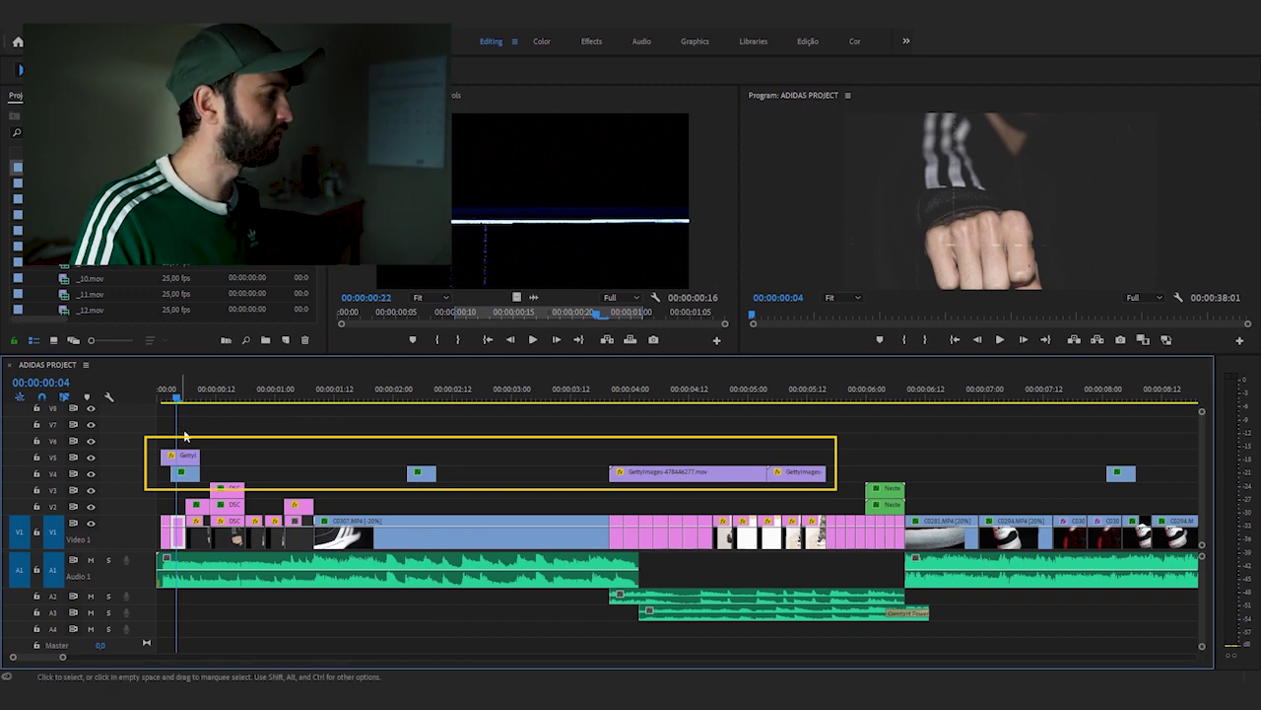
{"action": "left_click", "coordinate": [417, 399]}
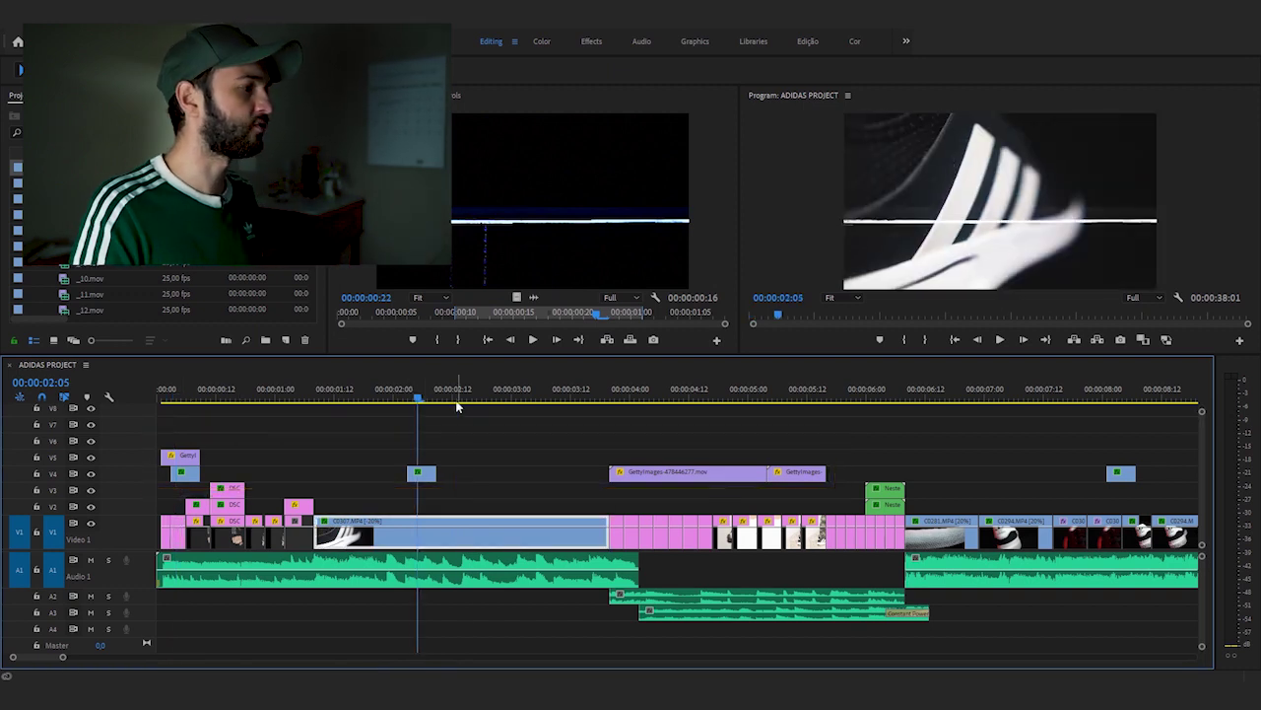
{"action": "left_click", "coordinate": [457, 399]}
{"action": "left_click", "coordinate": [428, 408]}
Place the _3.mov glitch overlay on V4 around 00:00:03:00 and set its blend mode to Screen
{"action": "left_click_drag", "start_coordinate": [483, 217], "coordinate": [496, 485]}
{"action": "left_click", "coordinate": [518, 396]}
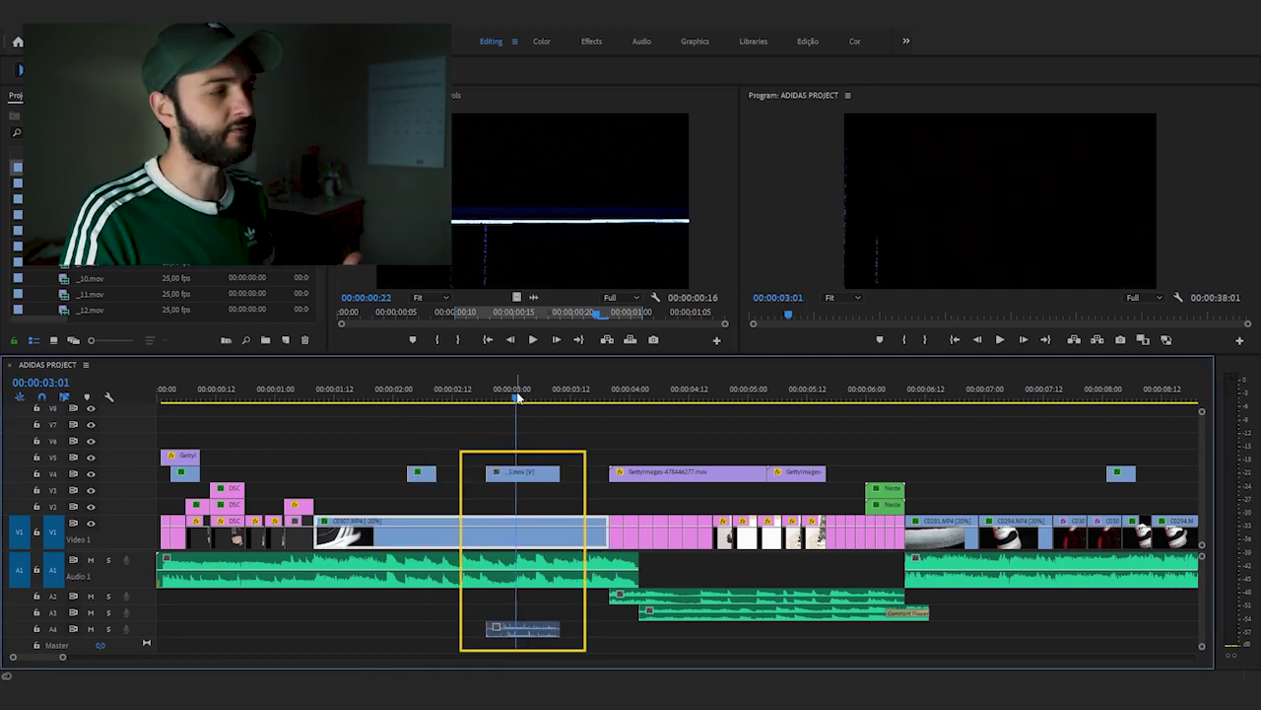
{"action": "left_click", "coordinate": [543, 473]}
{"action": "left_click_drag", "start_coordinate": [540, 475], "coordinate": [541, 474]}
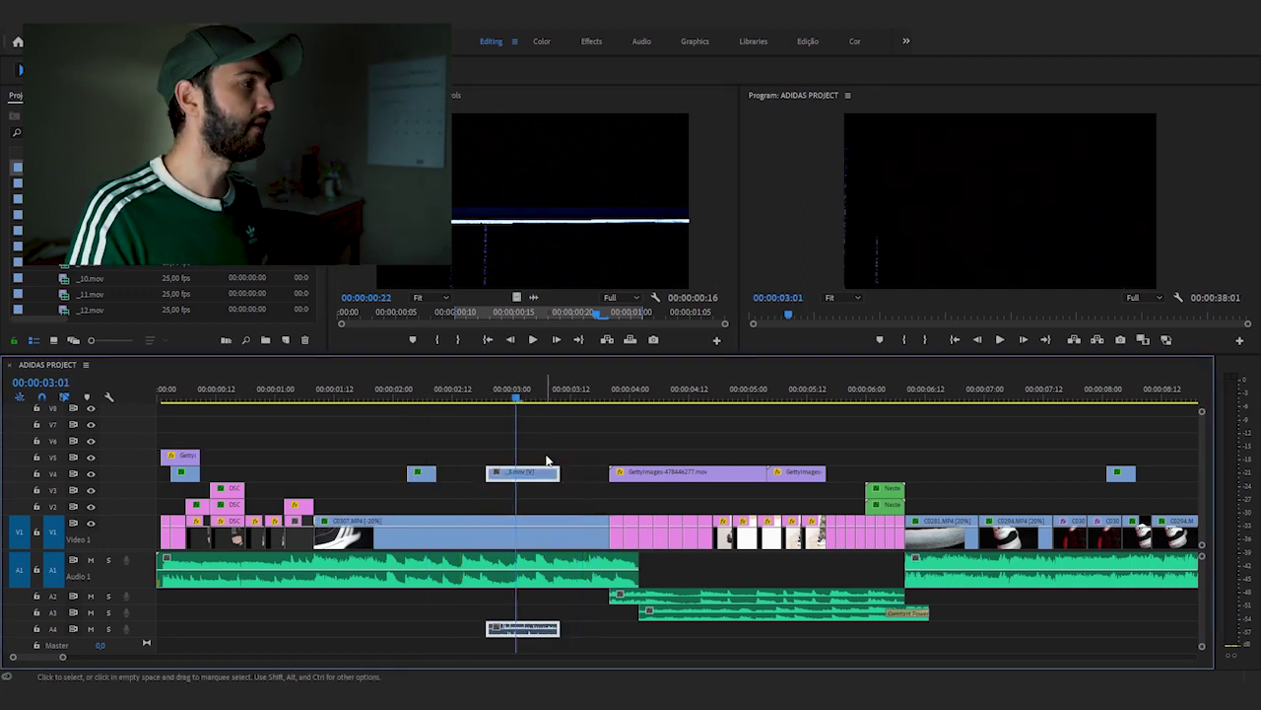
{"action": "left_click", "coordinate": [429, 97]}
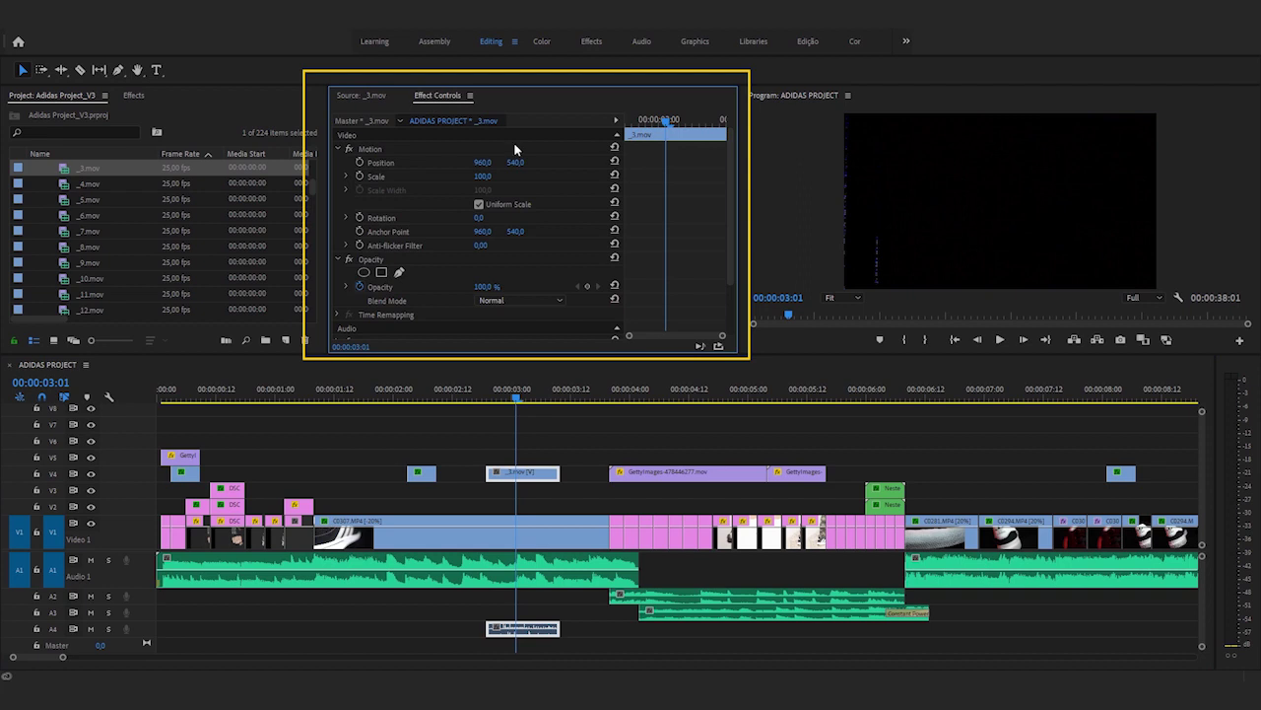
{"action": "scroll", "coordinate": [516, 218], "scroll_direction": "down", "scroll_amount": 3}
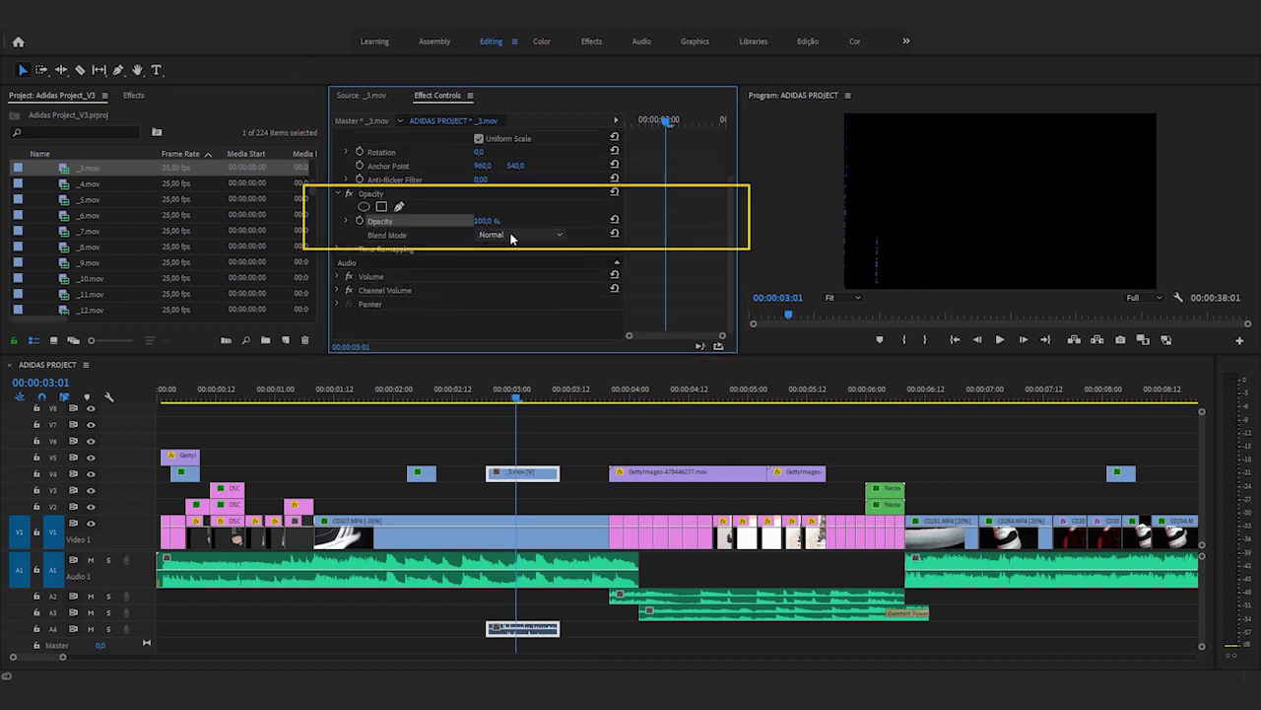
{"action": "left_click", "coordinate": [512, 236]}
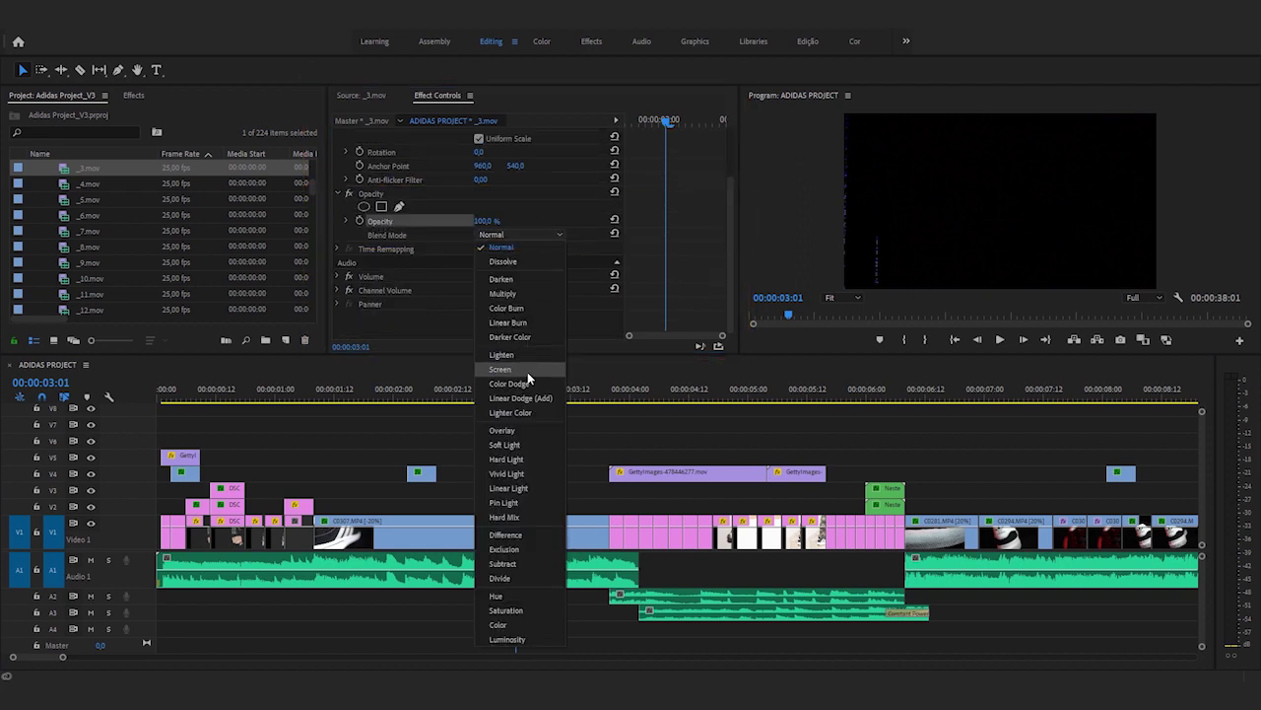
{"action": "left_click", "coordinate": [527, 369]}
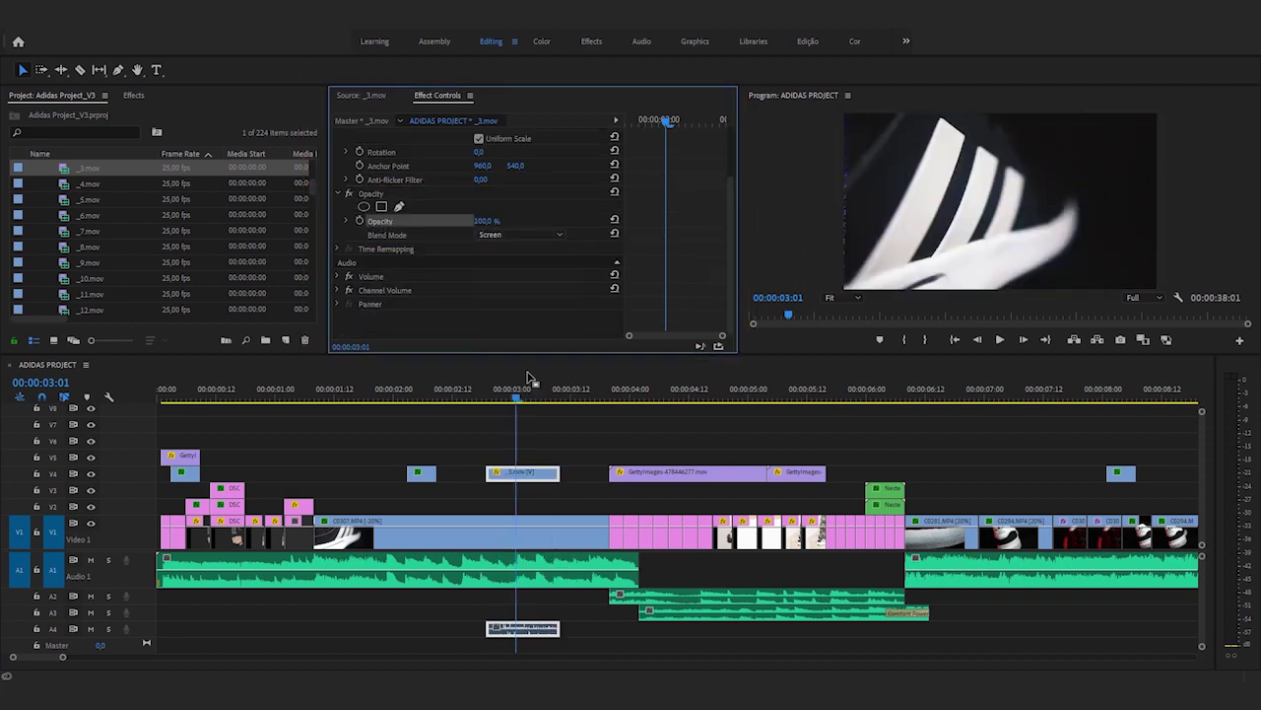
Preview the _3.mov overlay blended over the shoe footage up to 00:00:03:13
{"action": "left_click", "coordinate": [542, 404]}
{"action": "left_click_drag", "start_coordinate": [489, 399], "coordinate": [575, 398]}
{"action": "key", "text": "space"}
{"action": "left_click", "coordinate": [499, 397]}
{"action": "left_click_drag", "start_coordinate": [501, 441], "coordinate": [528, 495]}
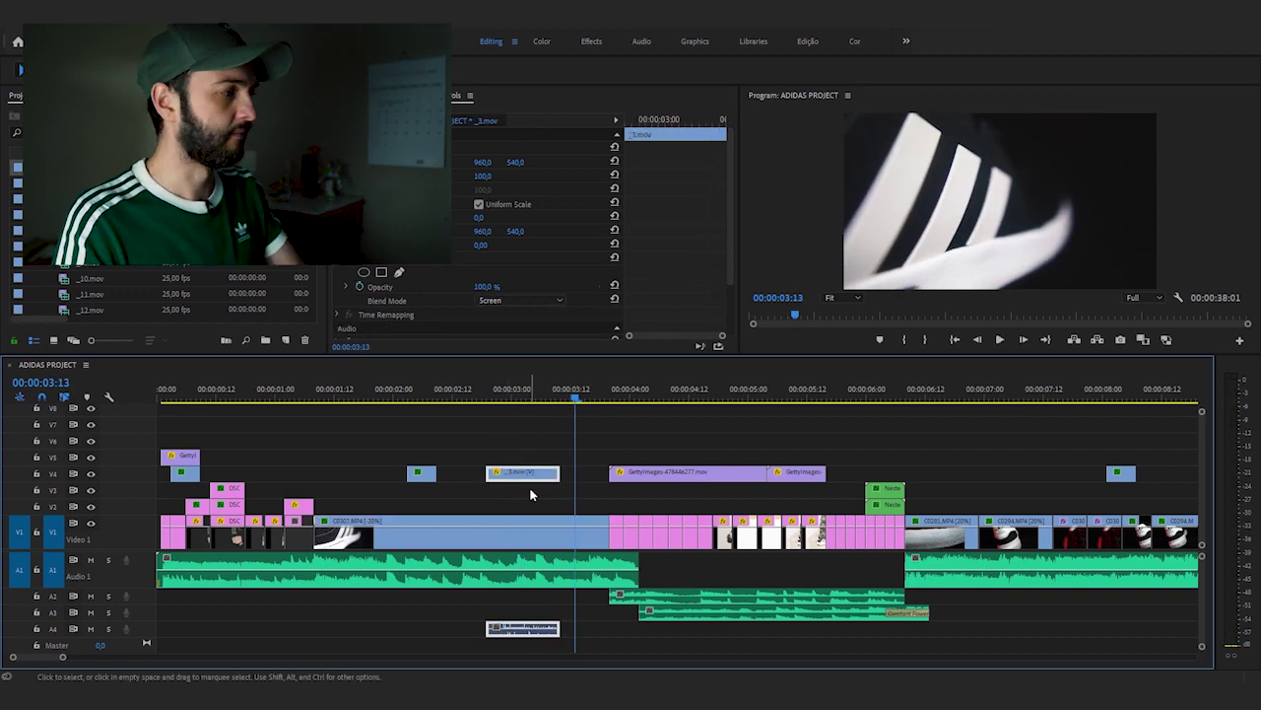
Delete the _3.mov demonstration overlay together with its linked audio from the timeline
{"action": "key", "text": "Delete"}
{"action": "key", "text": "minus"}
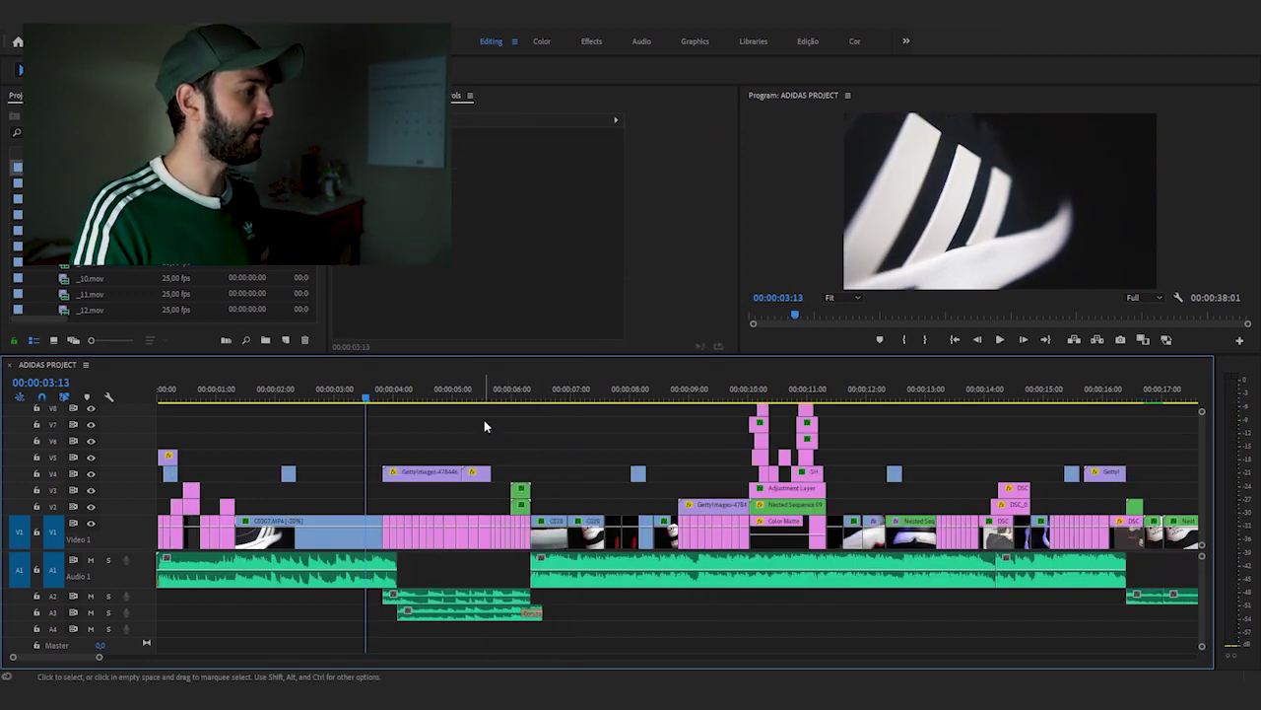
{"action": "left_click_drag", "start_coordinate": [383, 396], "coordinate": [458, 395]}
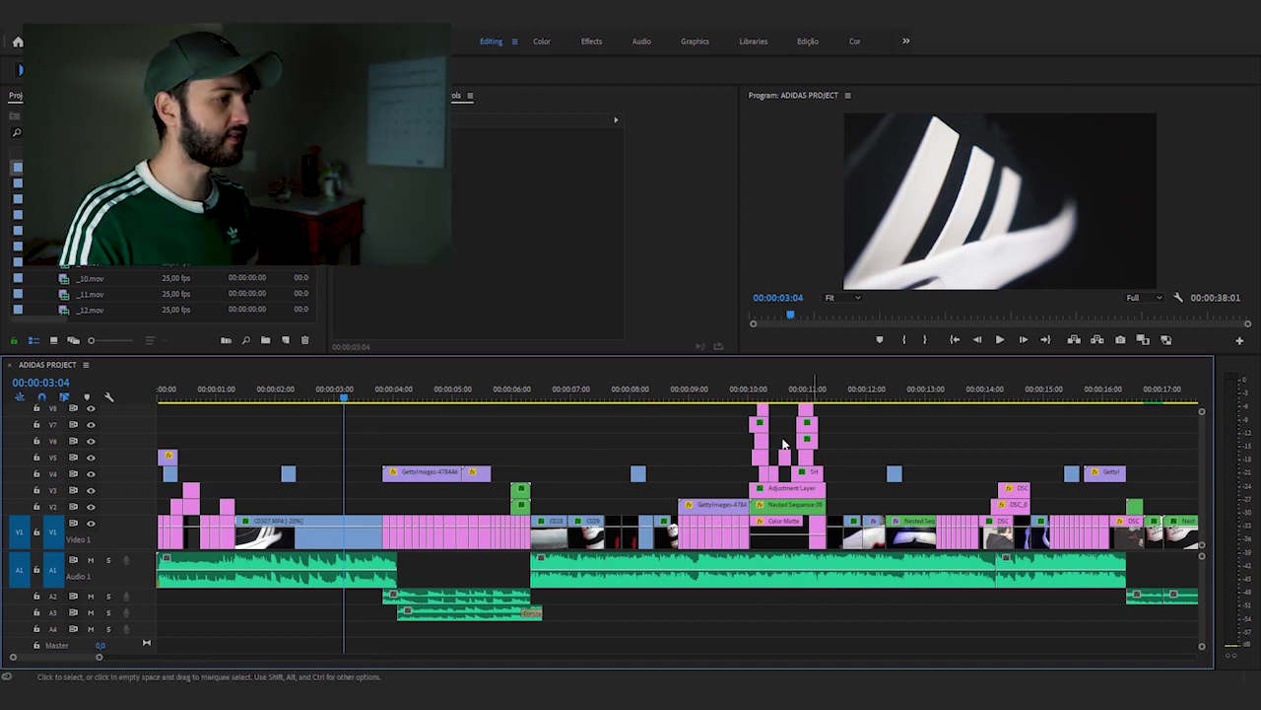
Position the playhead at 00:00:07:15, at the start of the C0300.MP4 shoe clip
{"action": "left_click", "coordinate": [606, 443]}
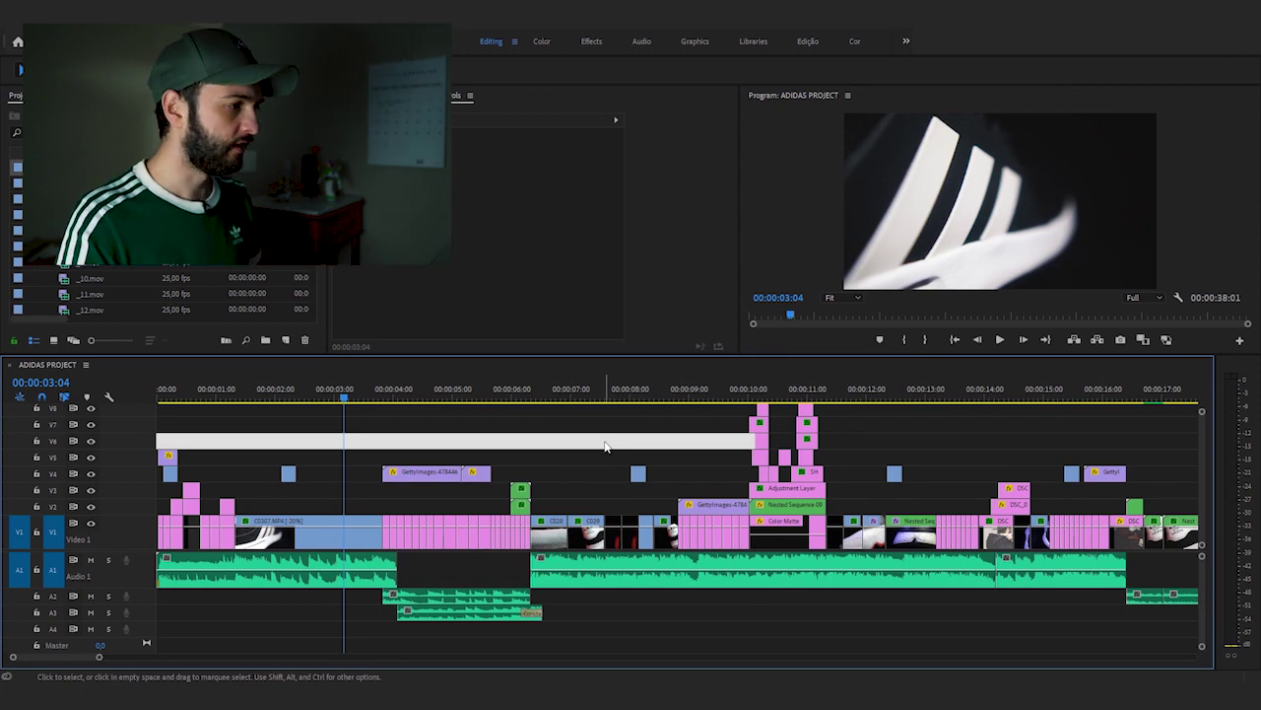
{"action": "left_click", "coordinate": [605, 445]}
{"action": "left_click_drag", "start_coordinate": [530, 391], "coordinate": [623, 391]}
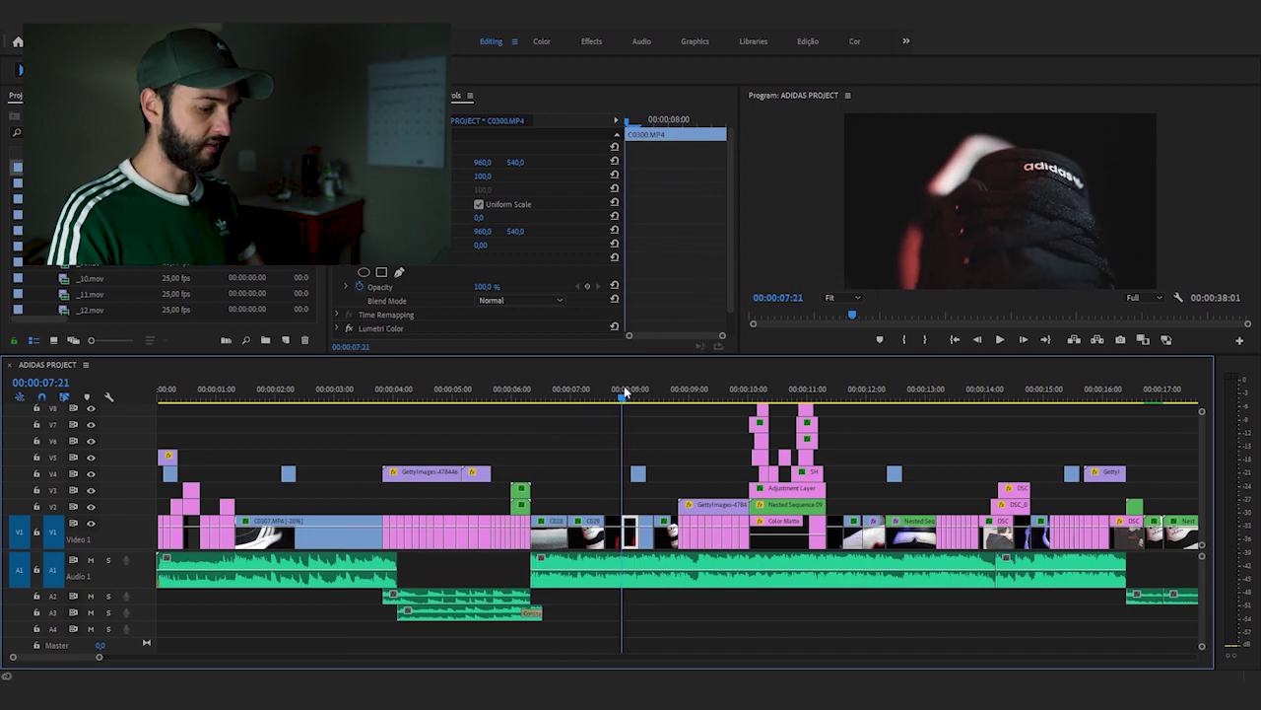
{"action": "key", "text": "equal"}
{"action": "key", "text": "equal"}
{"action": "left_click", "coordinate": [689, 424]}
{"action": "left_click", "coordinate": [616, 394]}
{"action": "left_click", "coordinate": [658, 428]}
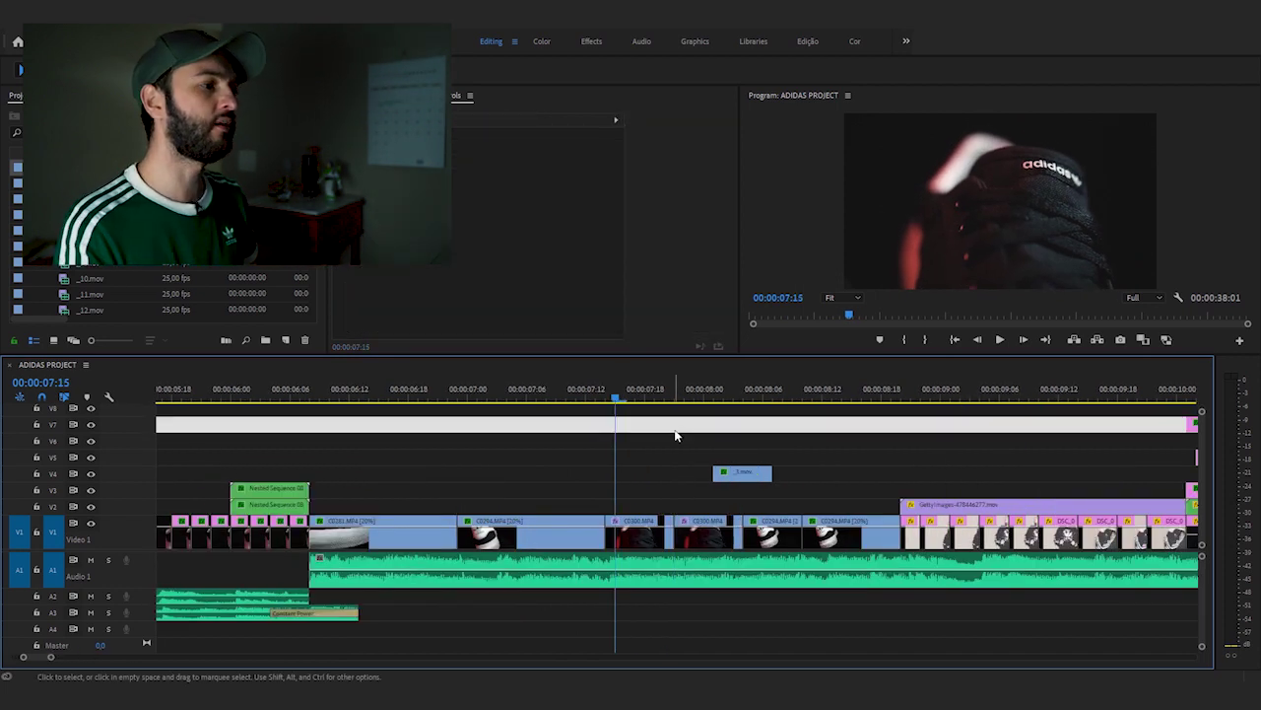
Play the shoe clips full screen through 00:00:08:16 and return the playhead to 00:00:07:15
{"action": "left_click", "coordinate": [598, 398]}
{"action": "key", "text": "space"}
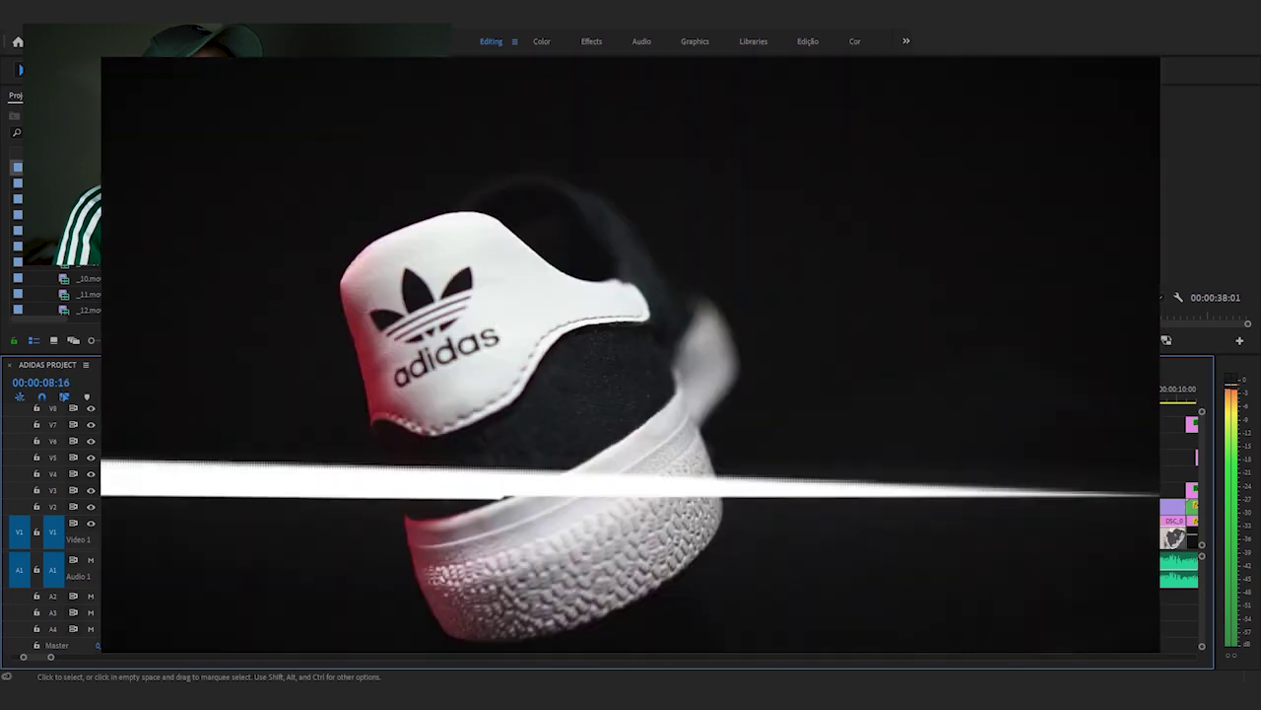
{"action": "left_click", "coordinate": [598, 395]}
{"action": "left_click_drag", "start_coordinate": [648, 392], "coordinate": [621, 406]}
{"action": "left_click", "coordinate": [724, 425]}
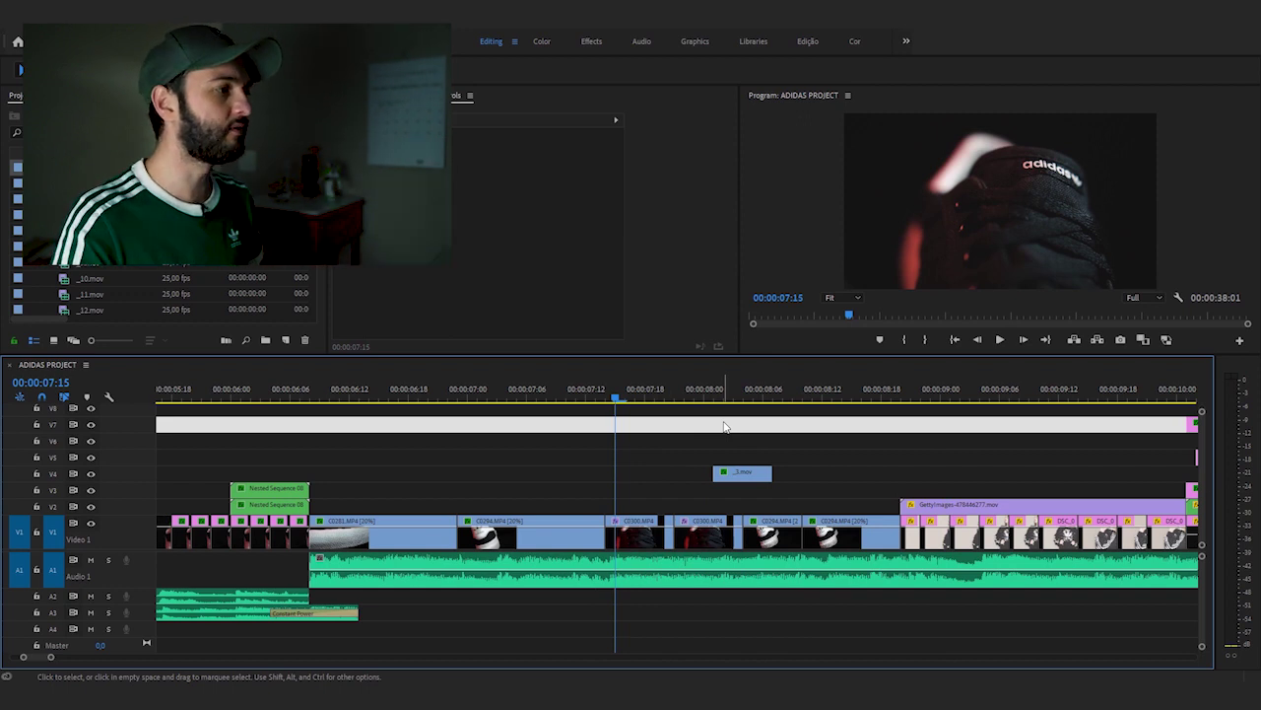
Review the sequence from 00:00:07:14 through the rapid photo cuts to the title section at 00:00:10:17
{"action": "key", "text": "Left"}
{"action": "left_click", "coordinate": [661, 439]}
{"action": "left_click", "coordinate": [676, 430]}
{"action": "left_click", "coordinate": [693, 426]}
{"action": "left_click", "coordinate": [731, 425]}
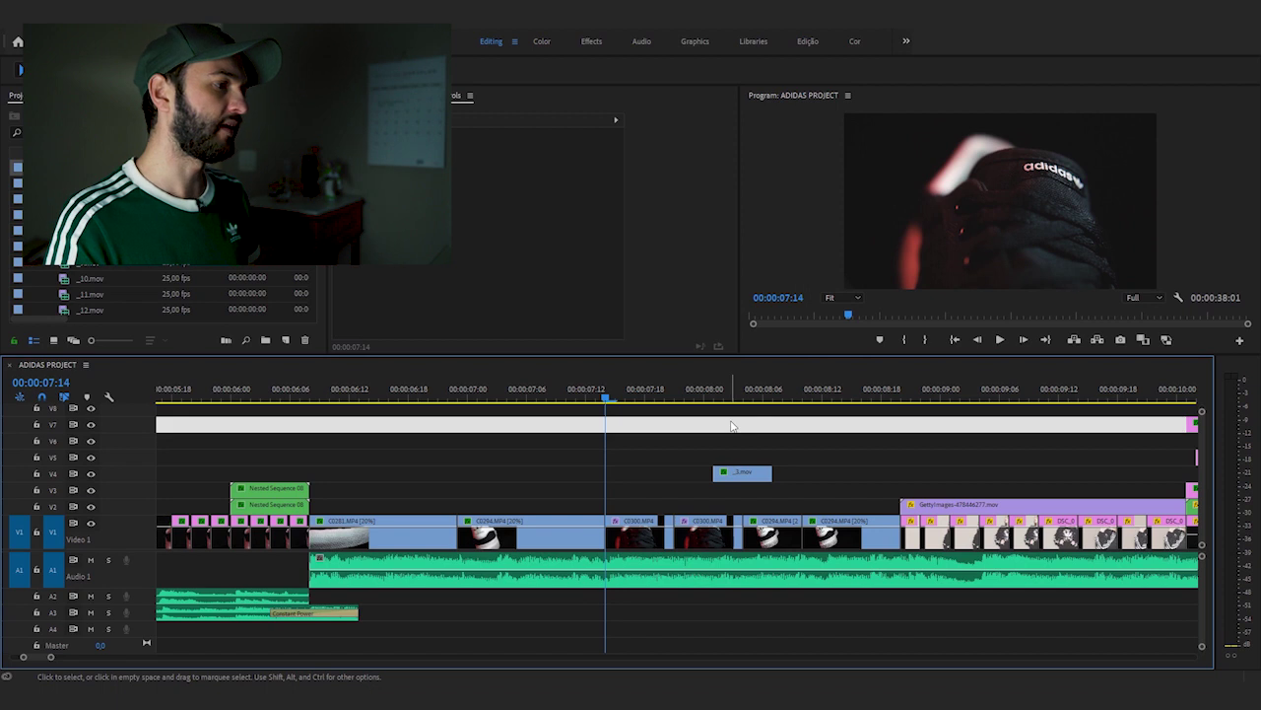
{"action": "left_click", "coordinate": [696, 440]}
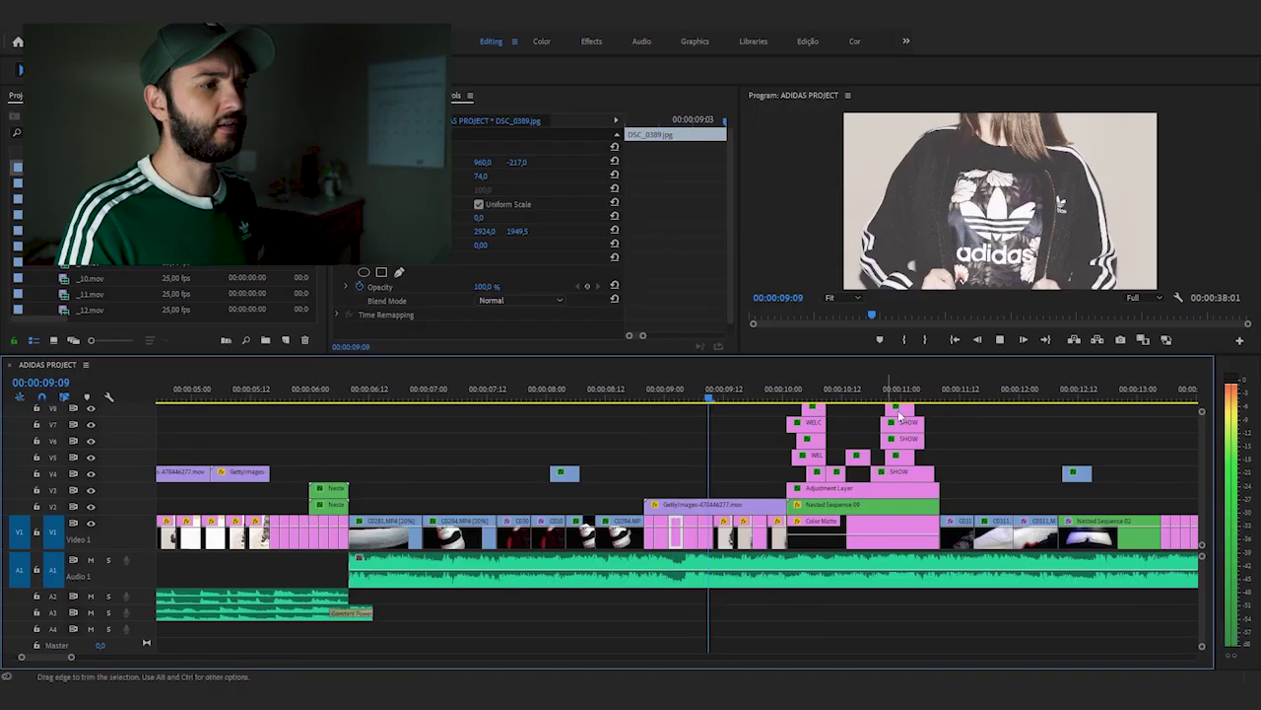
{"action": "key", "text": "space"}
{"action": "left_click", "coordinate": [901, 389]}
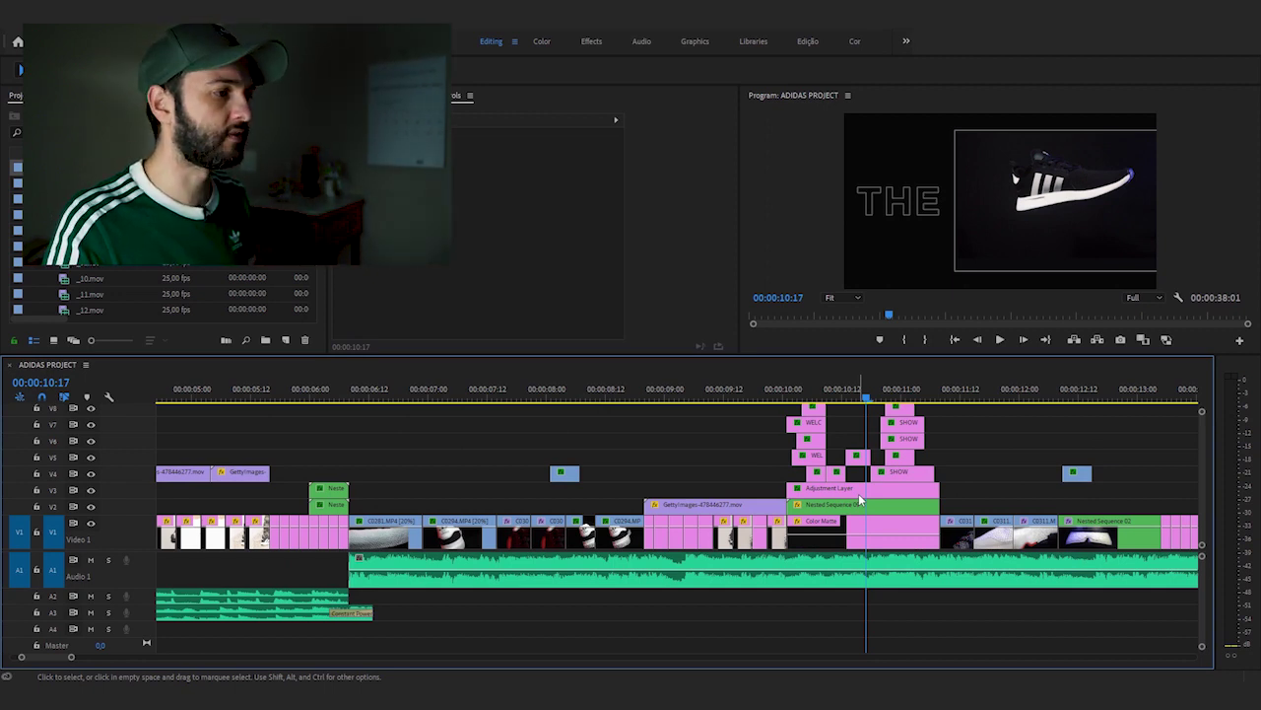
Open Nested Sequence 09, hide tracks V2 to V4, and play C0320.MP4 on its own
{"action": "double_click", "coordinate": [859, 501]}
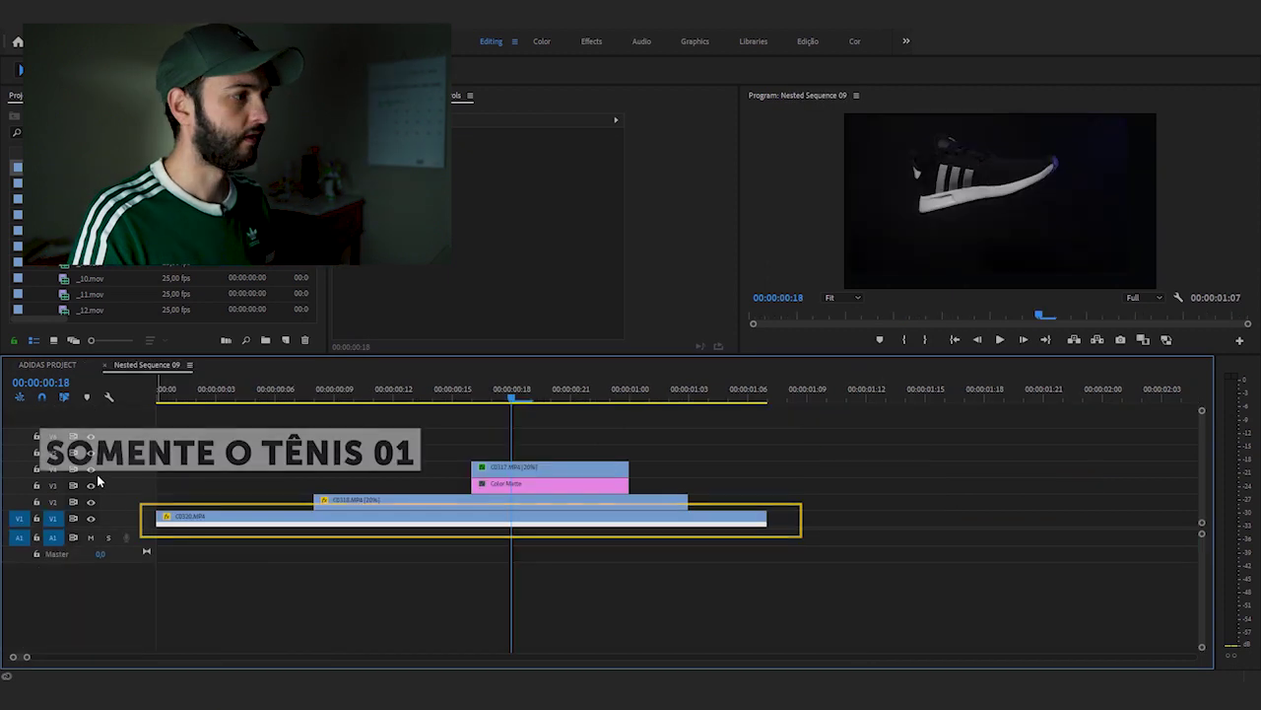
{"action": "key", "text": "Home"}
{"action": "key", "text": "space"}
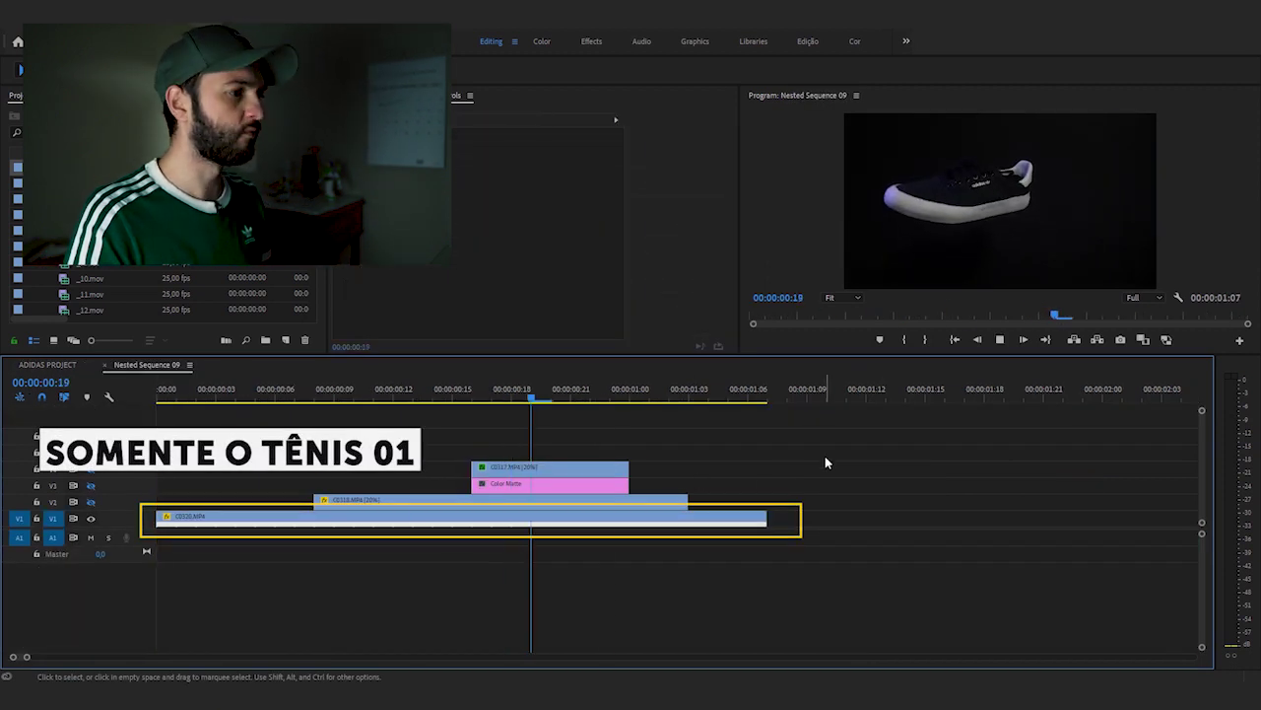
{"action": "key", "text": "space"}
{"action": "key", "text": "Home"}
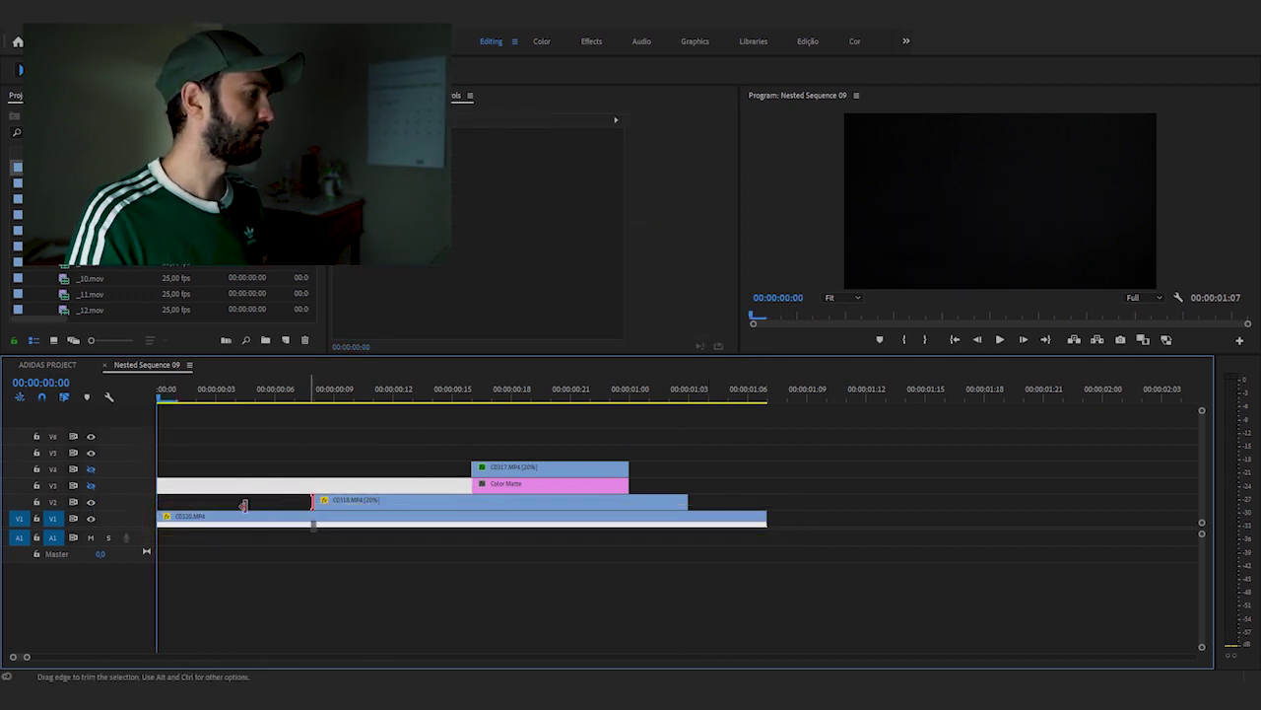
Preview C0318.MP4 extended to the start of the nested sequence and undo the extension
{"action": "key", "text": "space"}
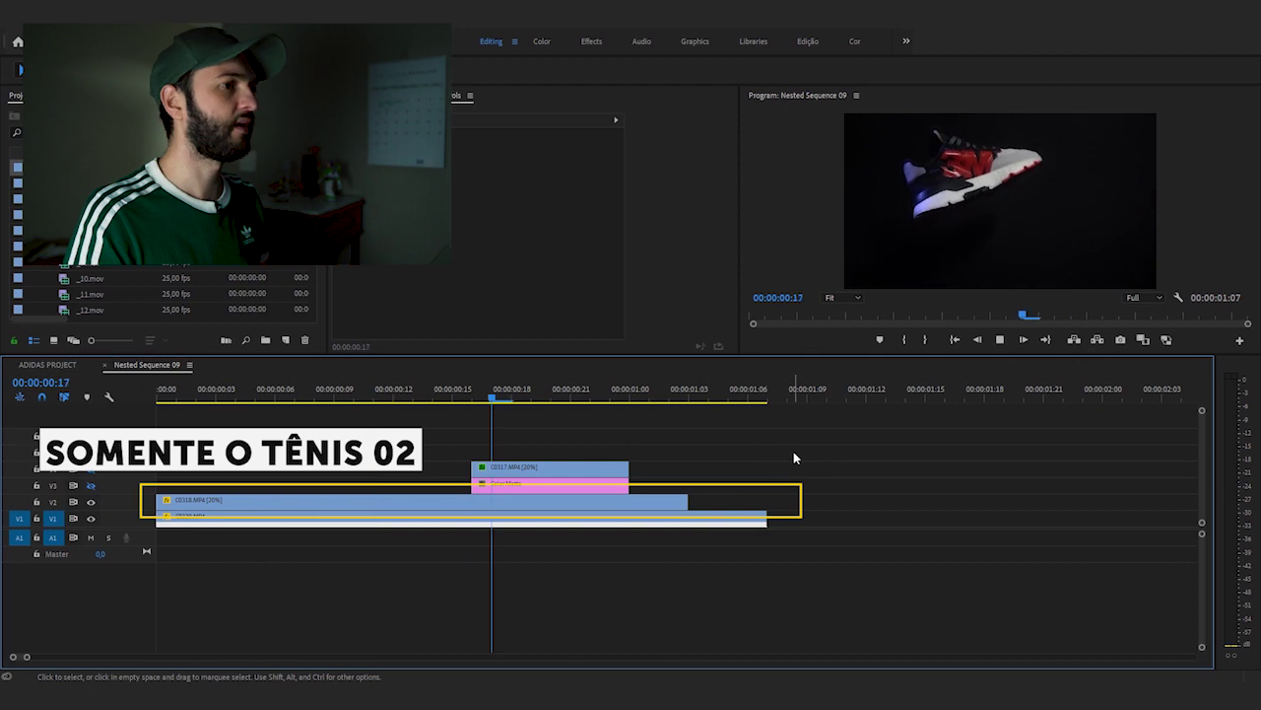
{"action": "key", "text": "ctrl+z"}
{"action": "left_click_drag", "start_coordinate": [570, 393], "coordinate": [374, 387]}
Play the combined shoe clips in Nested Sequence 09 and return to the ADIDAS PROJECT sequence
{"action": "left_click", "coordinate": [205, 414]}
{"action": "left_click", "coordinate": [244, 399]}
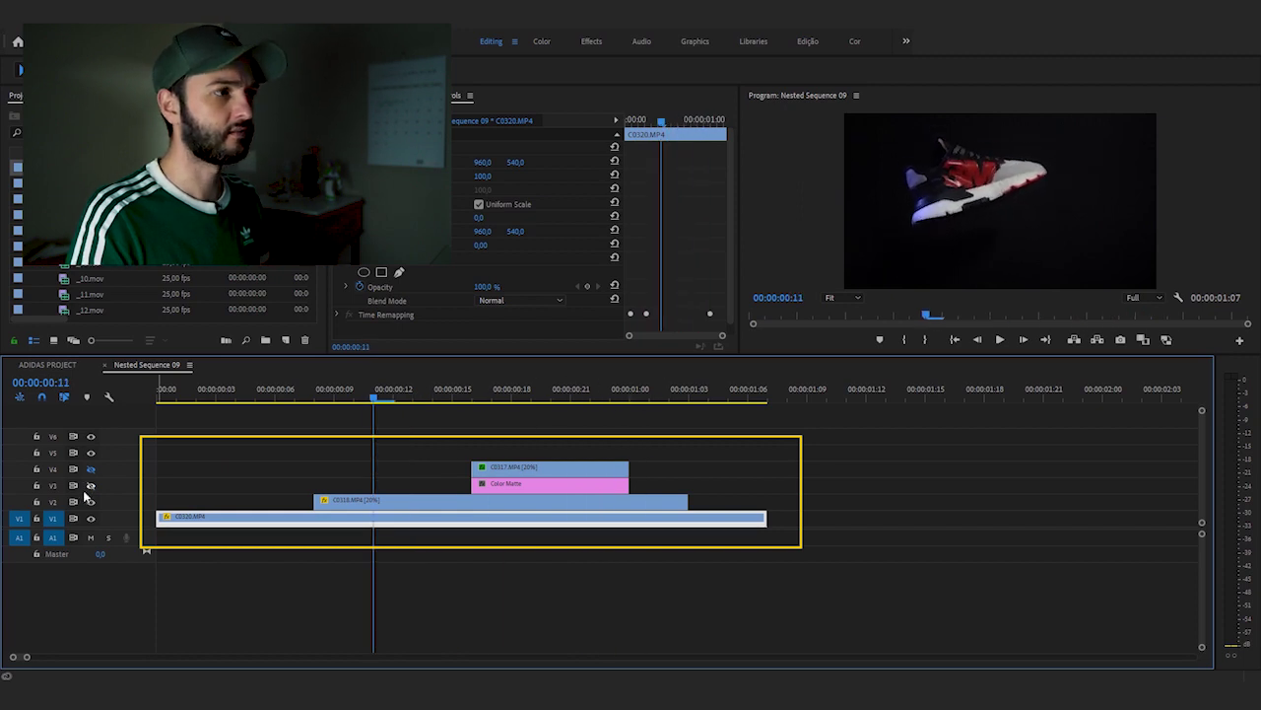
{"action": "key", "text": "space"}
{"action": "key", "text": "space"}
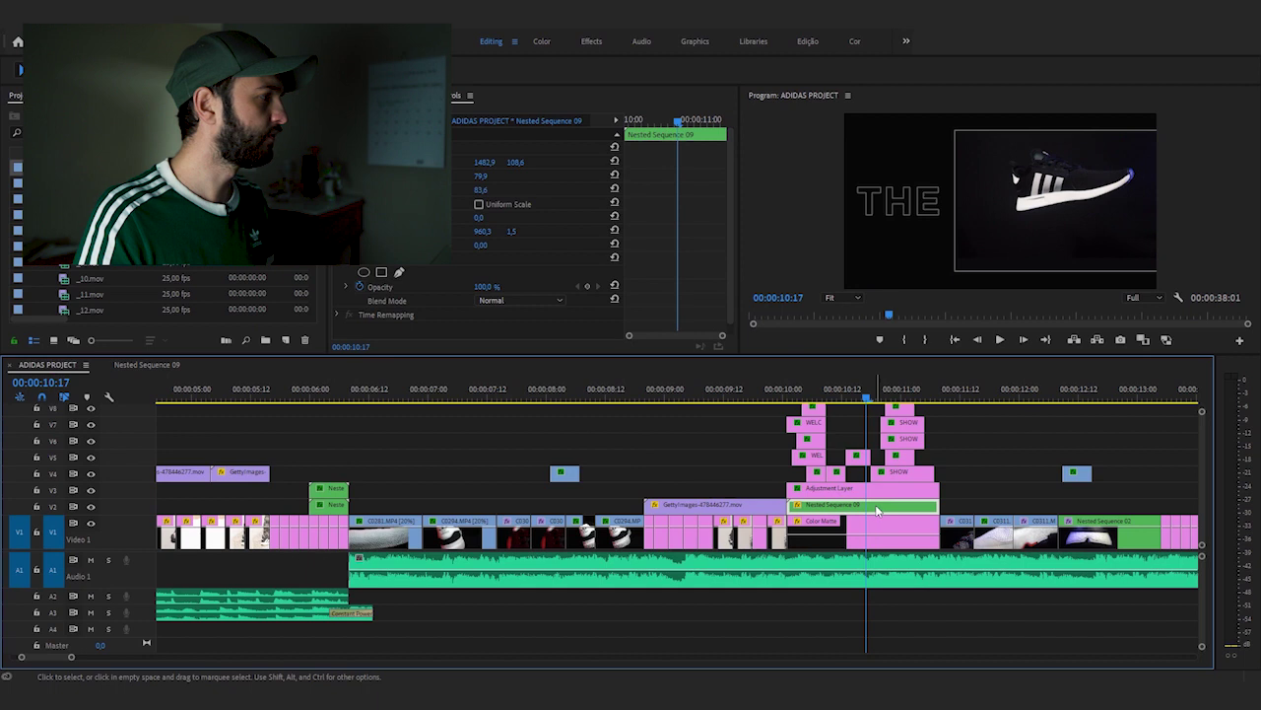
Select the Nested Sequence 09 clip on V2 and examine its Motion position and scale settings
{"action": "left_click", "coordinate": [1014, 430]}
{"action": "left_click", "coordinate": [879, 505]}
{"action": "scroll", "coordinate": [788, 449], "scroll_direction": "down", "scroll_amount": 2}
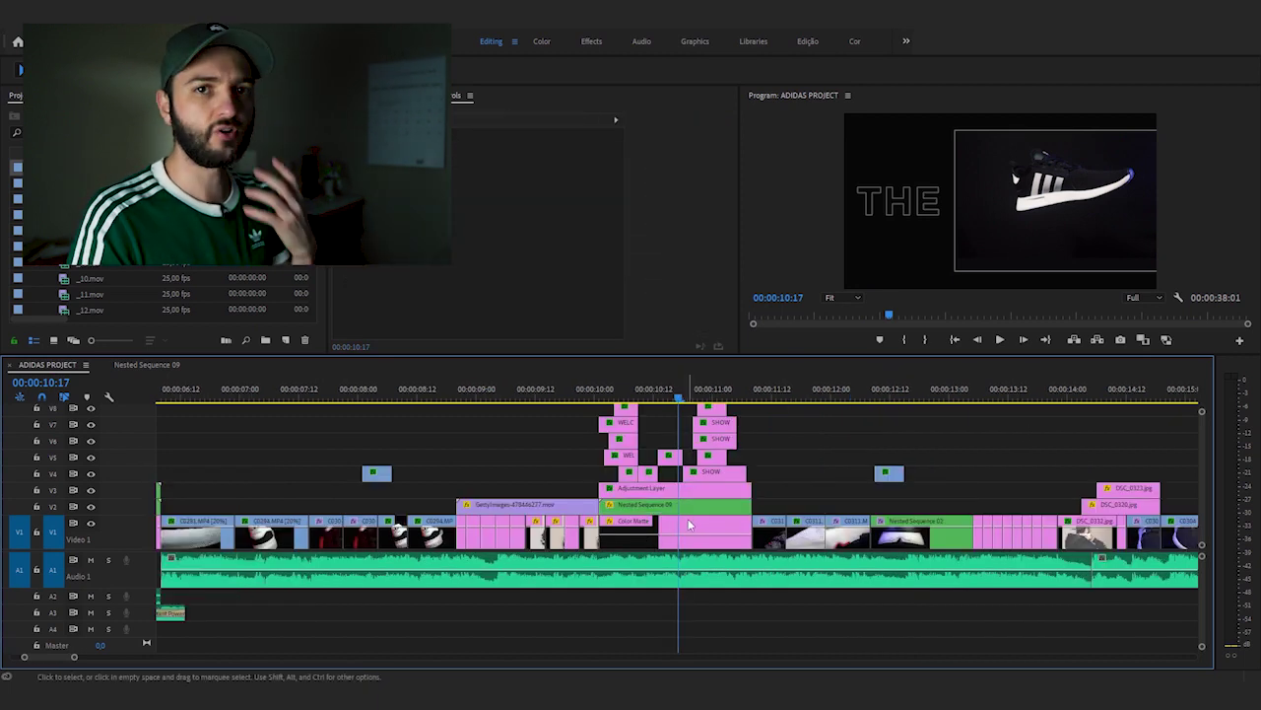
{"action": "left_click_drag", "start_coordinate": [483, 162], "coordinate": [385, 164]}
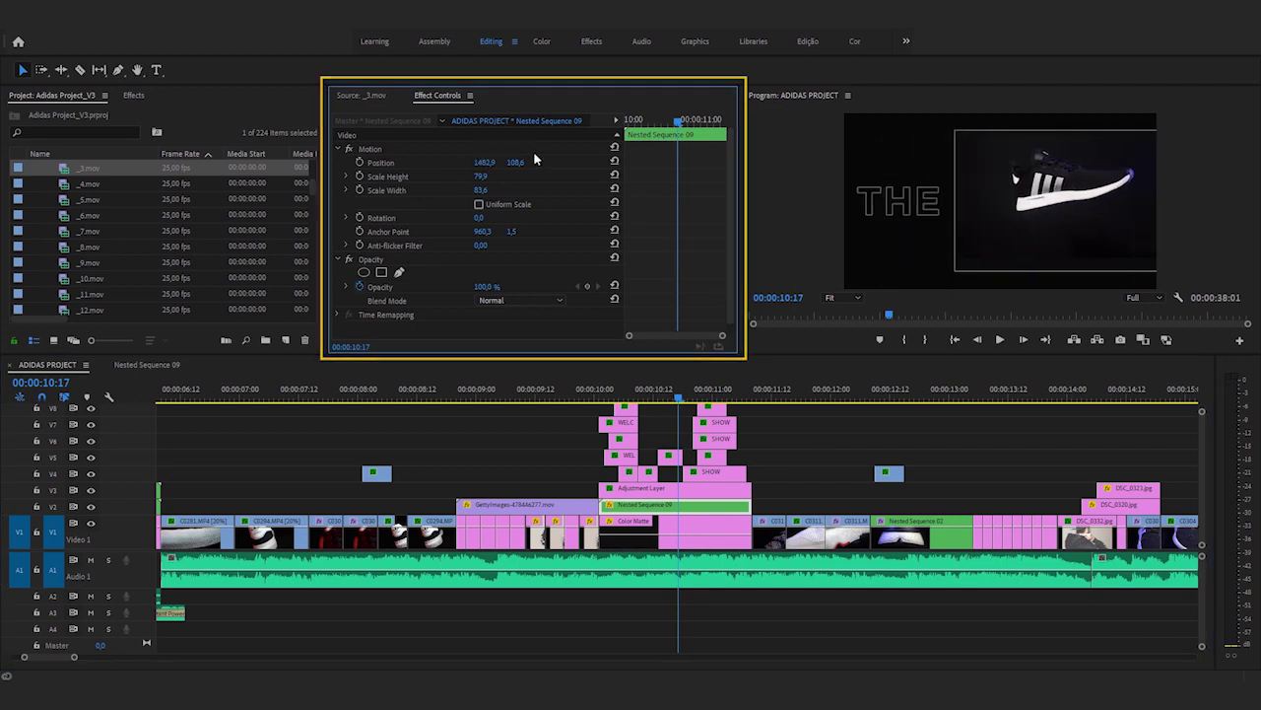
Play the main sequence from 00:00:11:14 and stop on the DSC01725.tif shoe photo at 00:00:15:03
{"action": "left_click_drag", "start_coordinate": [678, 397], "coordinate": [782, 395]}
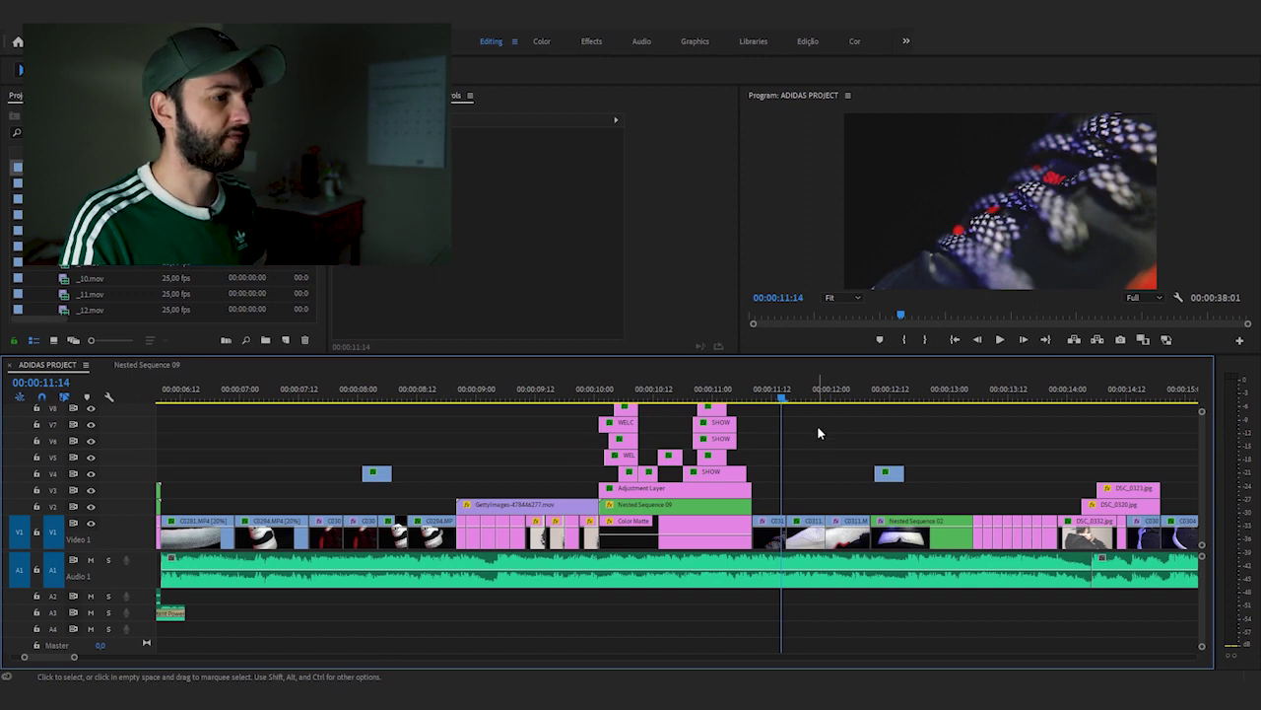
{"action": "key", "text": "space"}
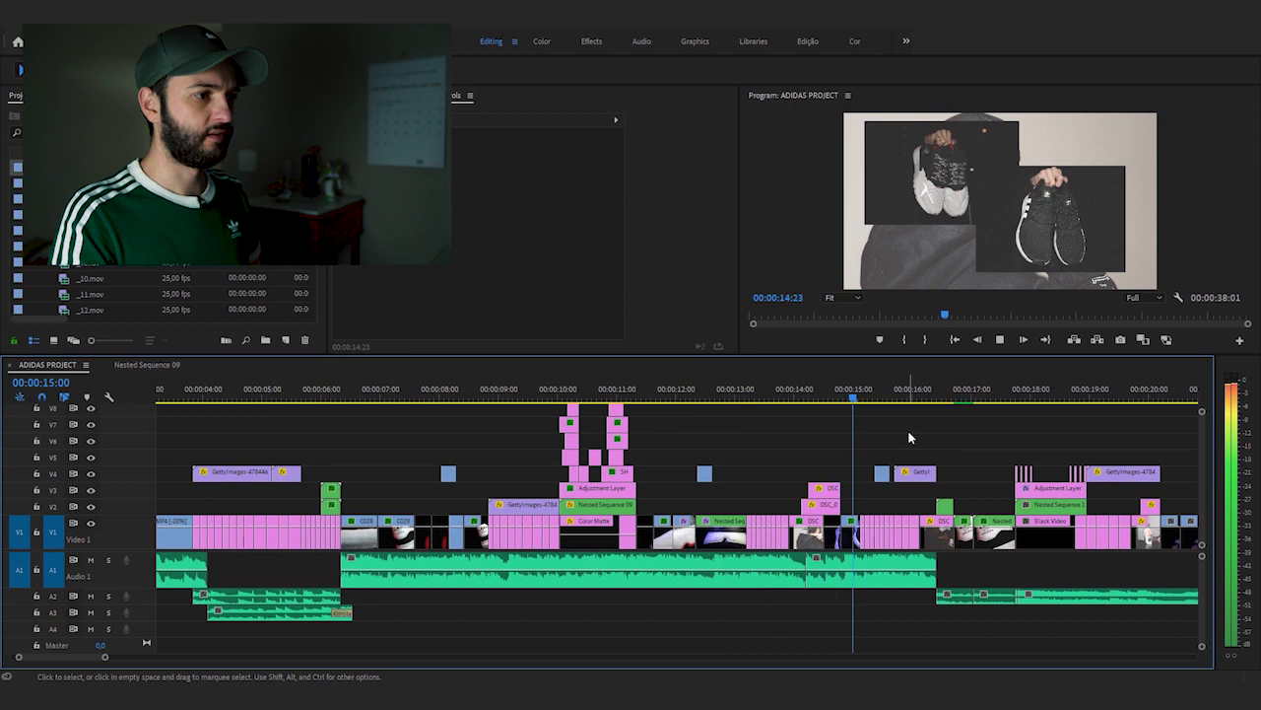
{"action": "key", "text": "space"}
{"action": "left_click", "coordinate": [873, 392]}
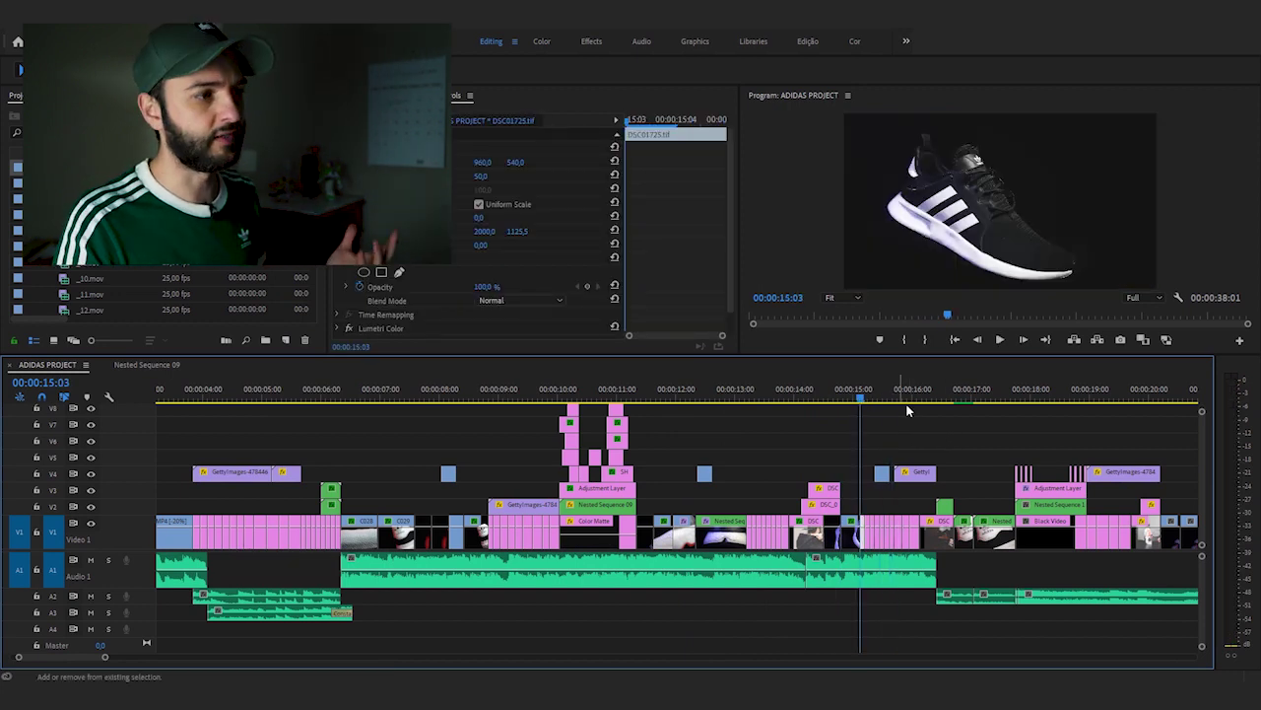
Play on from the shoe photo at 00:00:15:03 to the striped composition at 00:00:17:18
{"action": "key", "text": "space"}
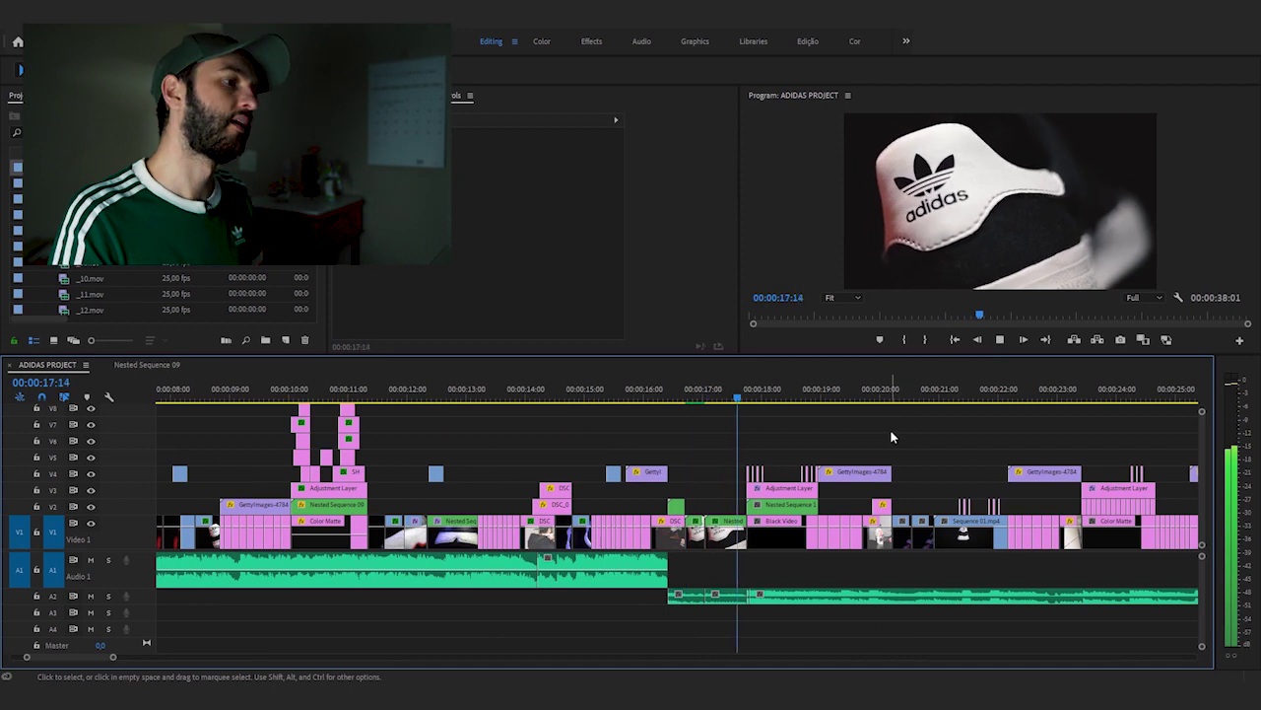
{"action": "key", "text": "space"}
{"action": "key", "text": "shift+Left"}
{"action": "key", "text": "space"}
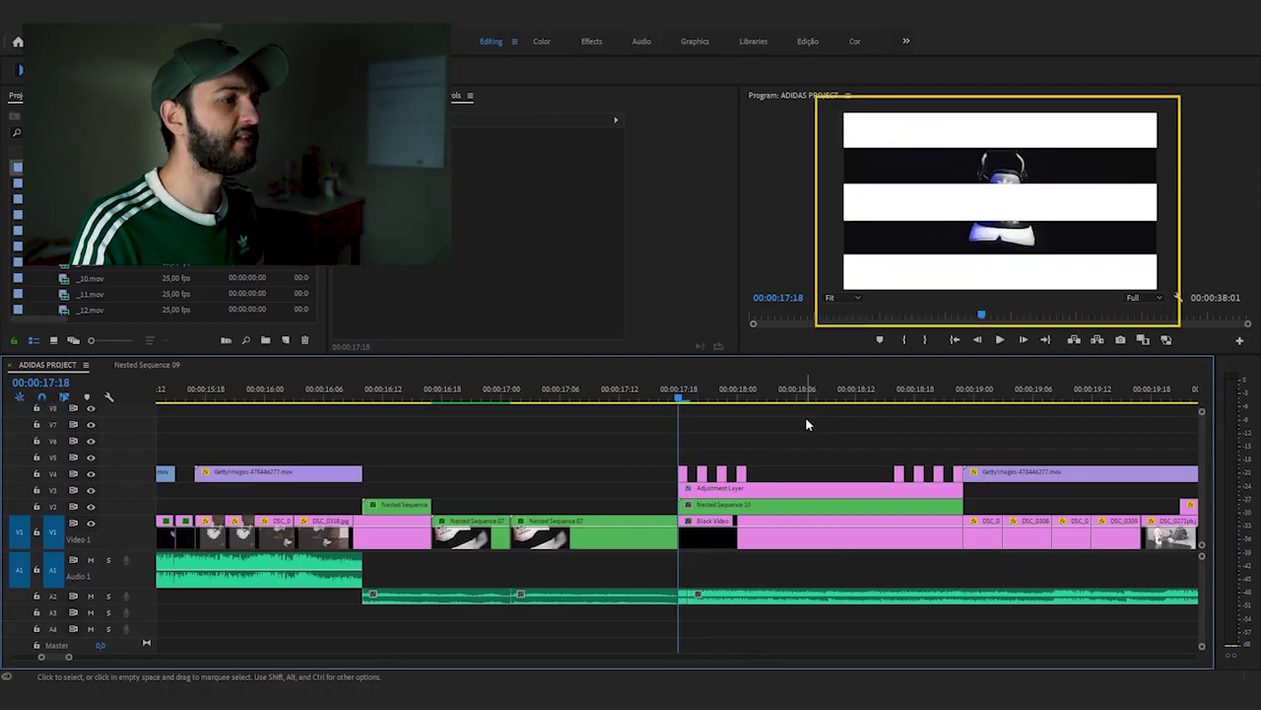
Preview the striped Nested Sequence 10 section and return the playhead to its start at 00:00:17:18
{"action": "key", "text": "minus"}
{"action": "key", "text": "space"}
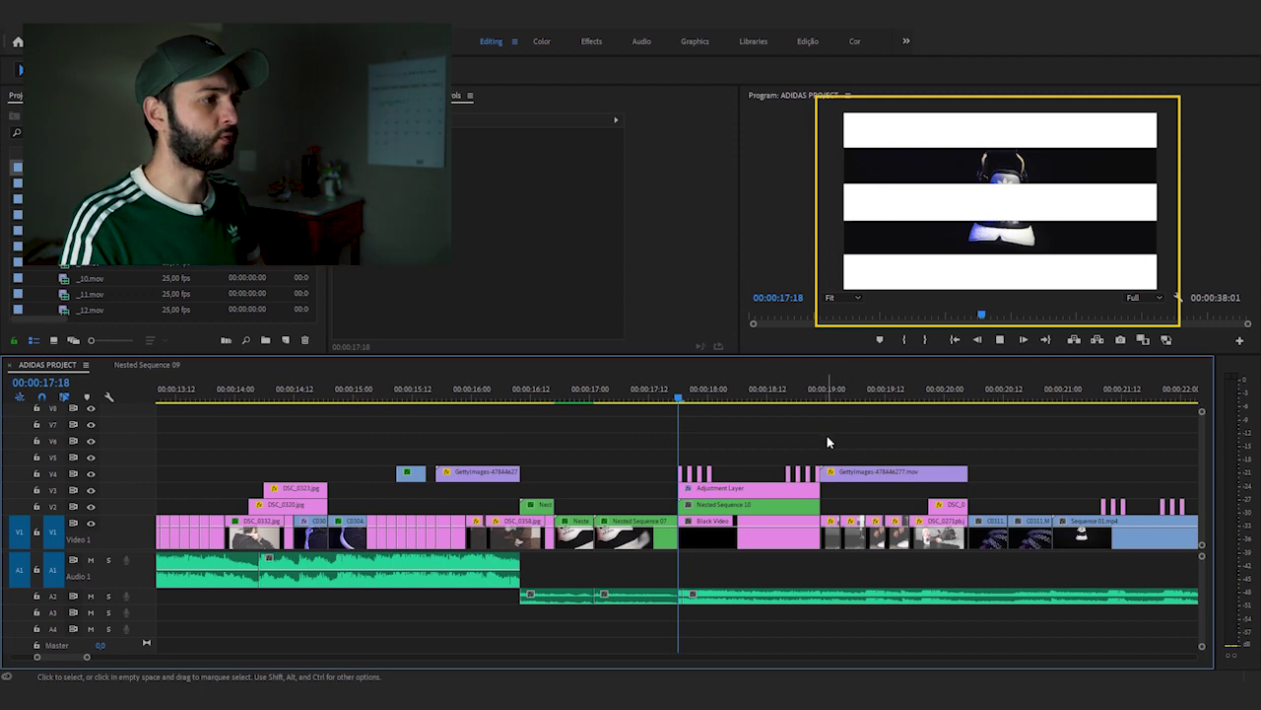
{"action": "left_click_drag", "start_coordinate": [794, 391], "coordinate": [678, 391]}
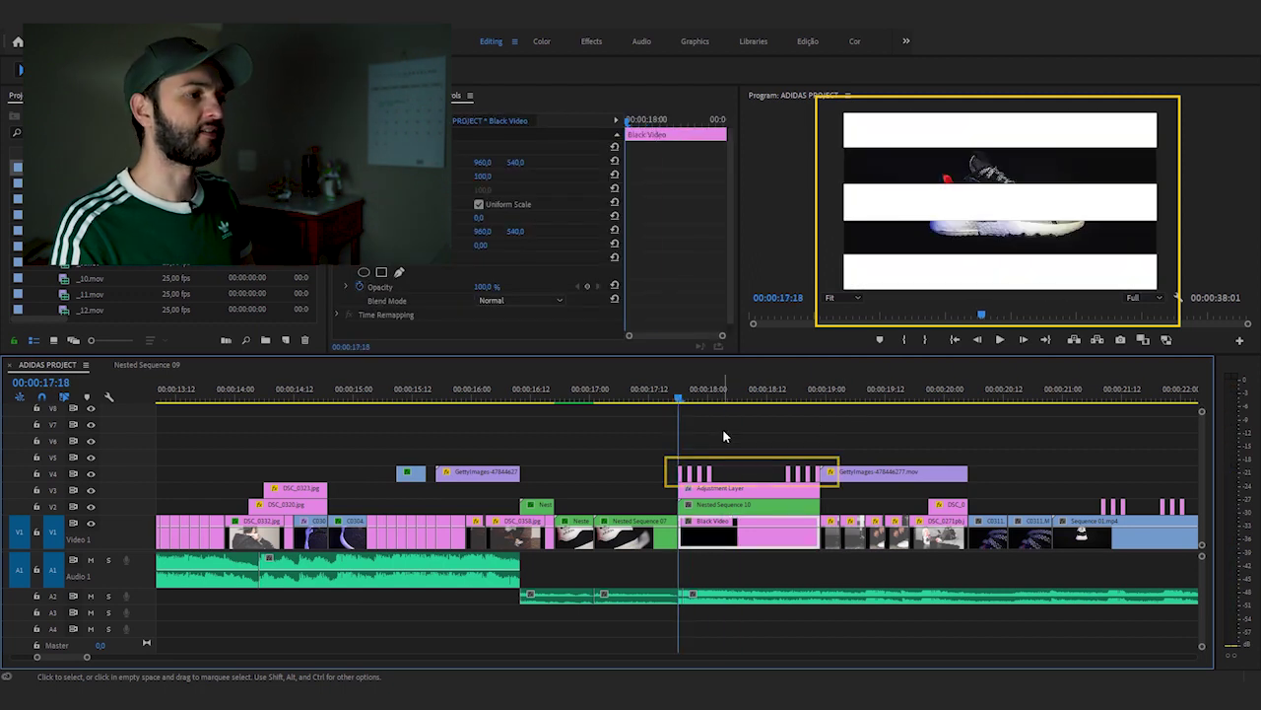
{"action": "left_click", "coordinate": [723, 434]}
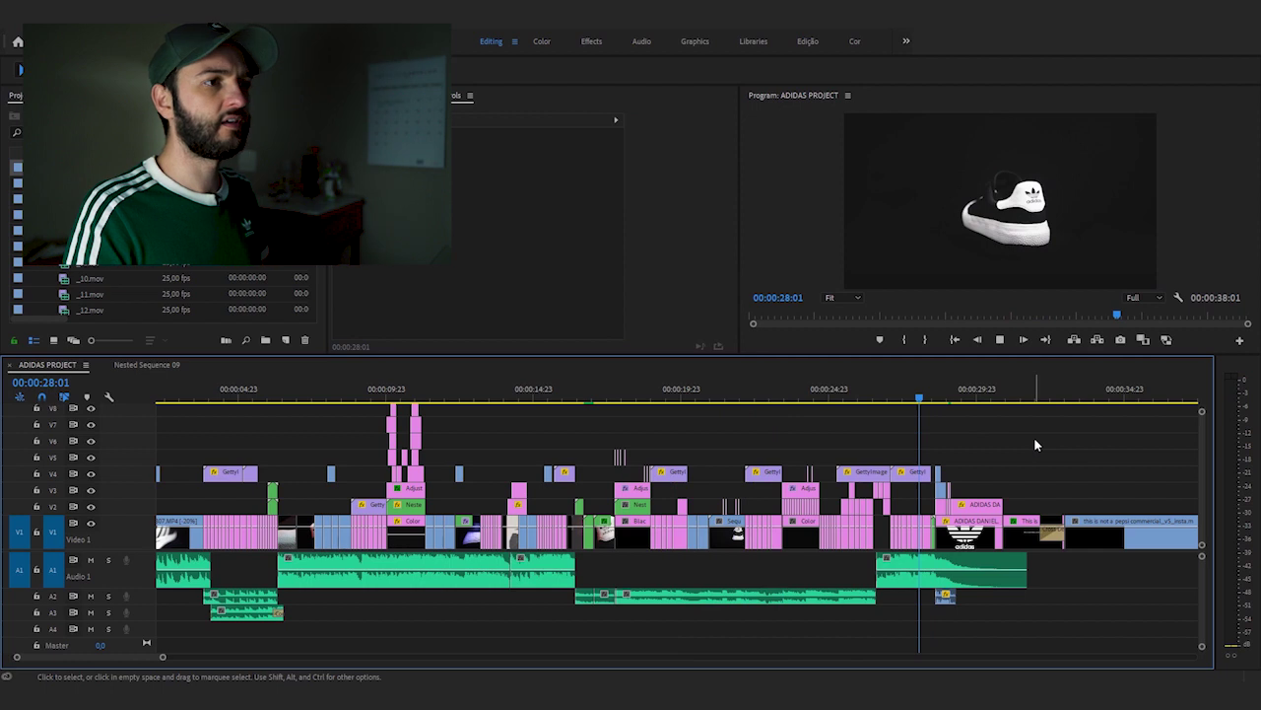
Play the ending up to the Adidas logo at 00:00:29:13 and replay it from about 00:00:27:00
{"action": "key", "text": "space"}
{"action": "key", "text": "space"}
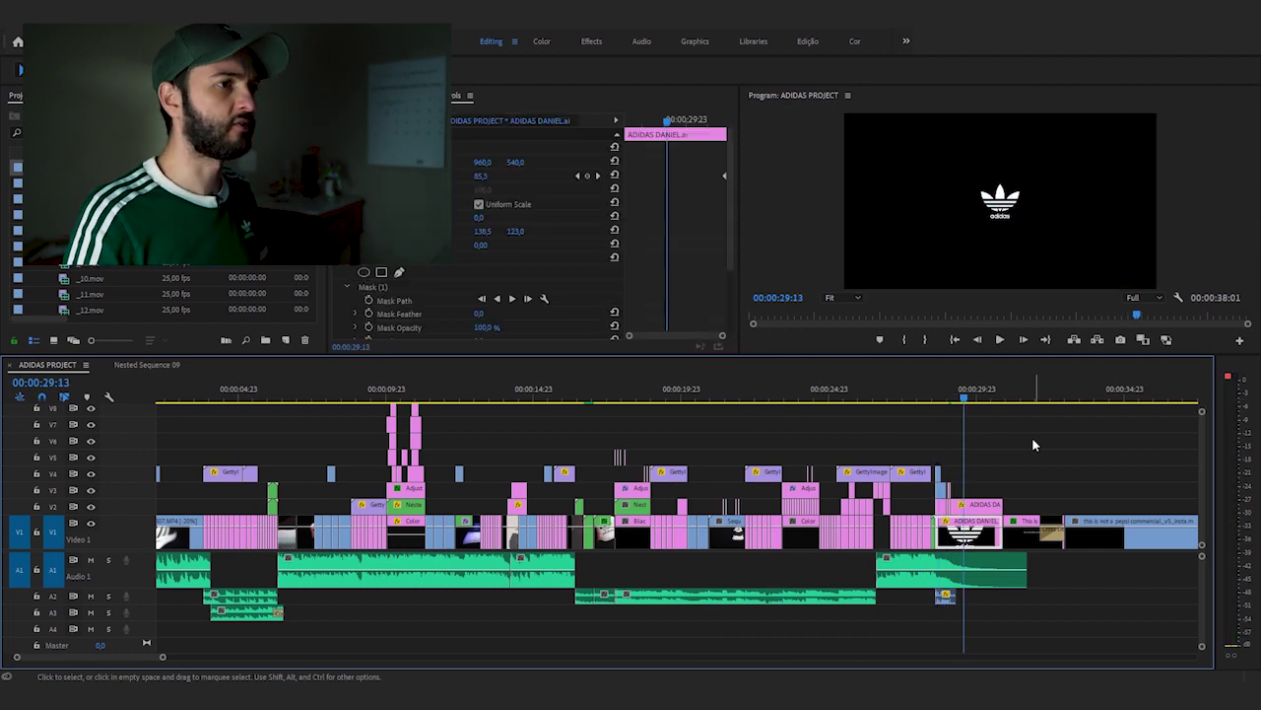
{"action": "key", "text": "="}
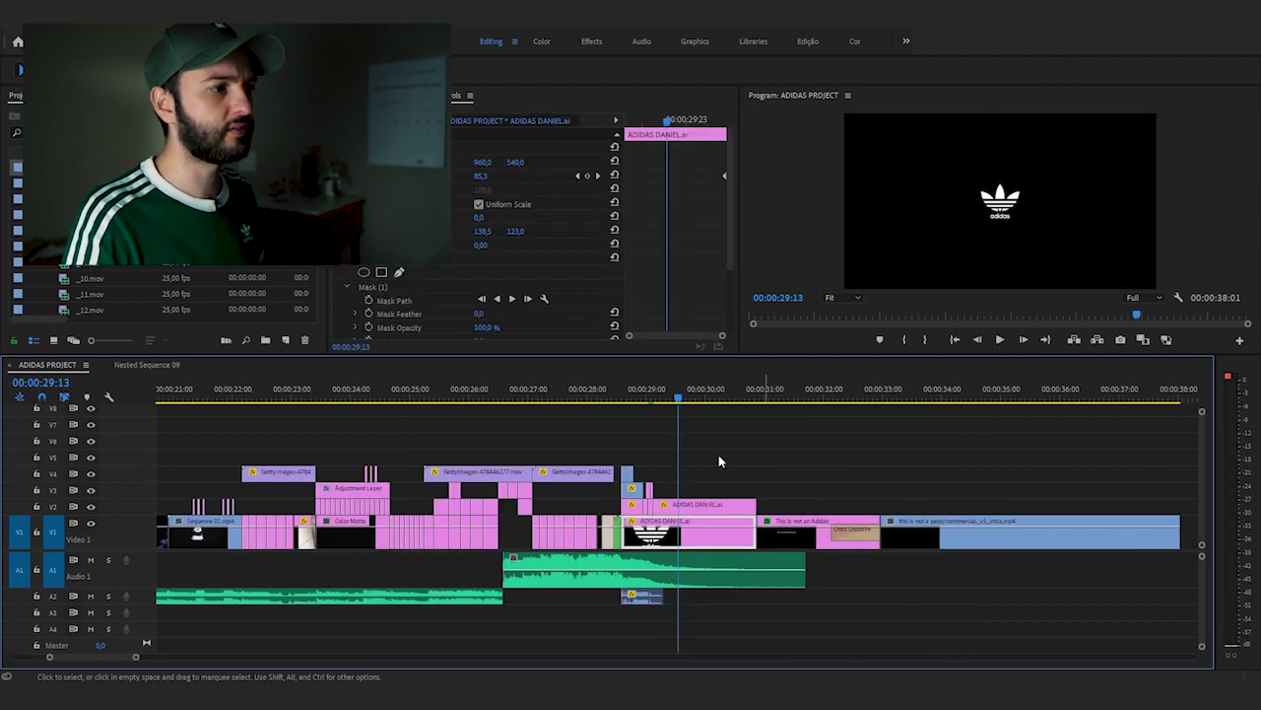
{"action": "left_click", "coordinate": [522, 397]}
{"action": "key", "text": "space"}
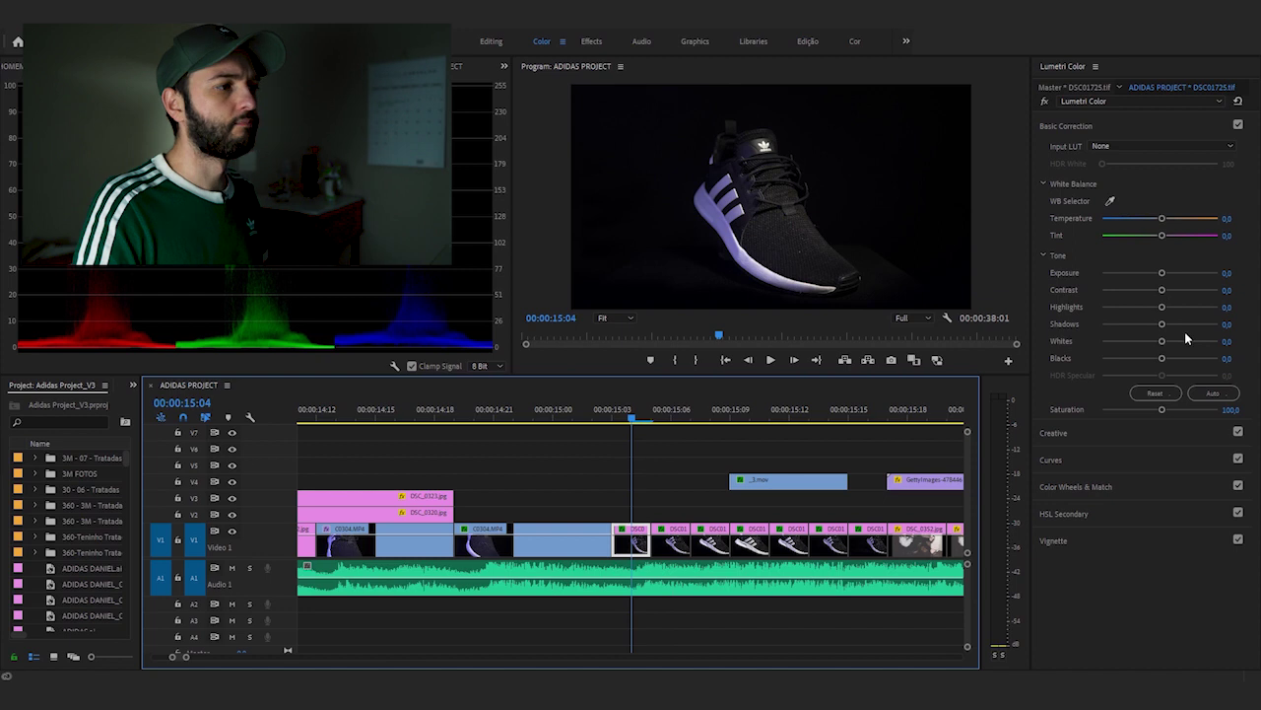
Set Blacks to -2 on DSC01725.tif, try a strong Whites increase, and reset Whites to 0
{"action": "left_click", "coordinate": [1222, 360]}
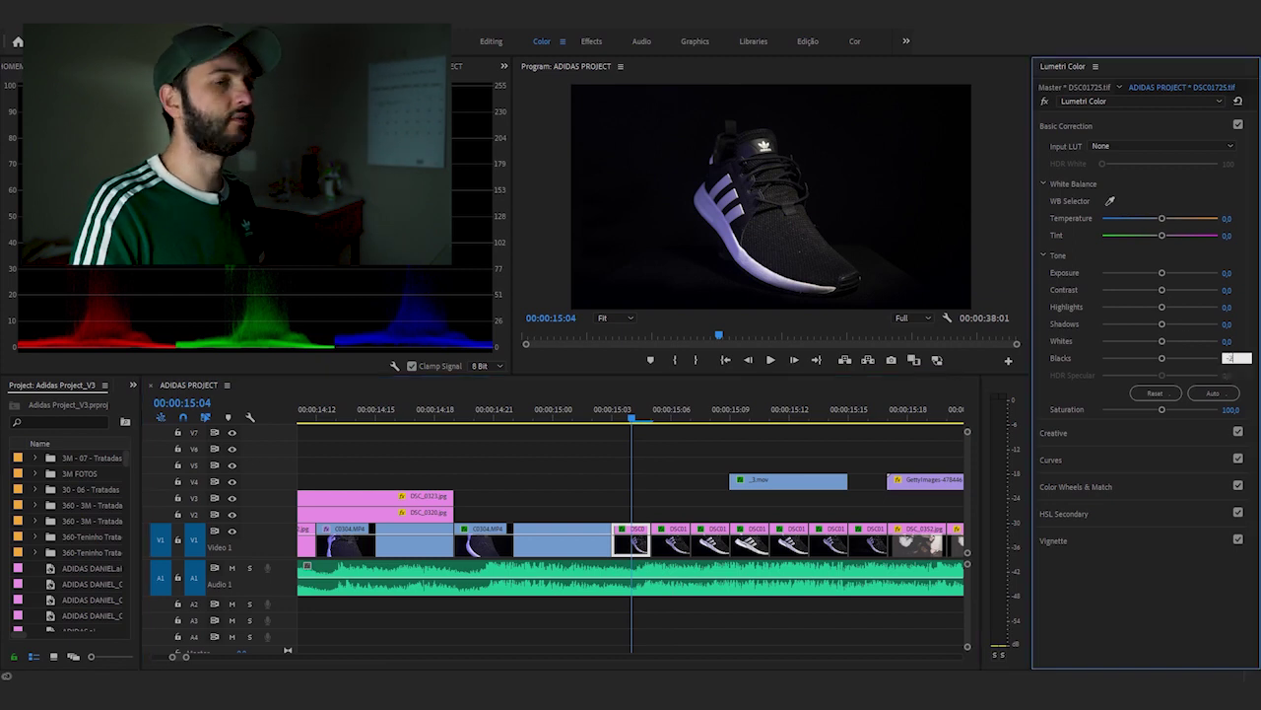
{"action": "type", "text": "-2"}
{"action": "key", "text": "Return"}
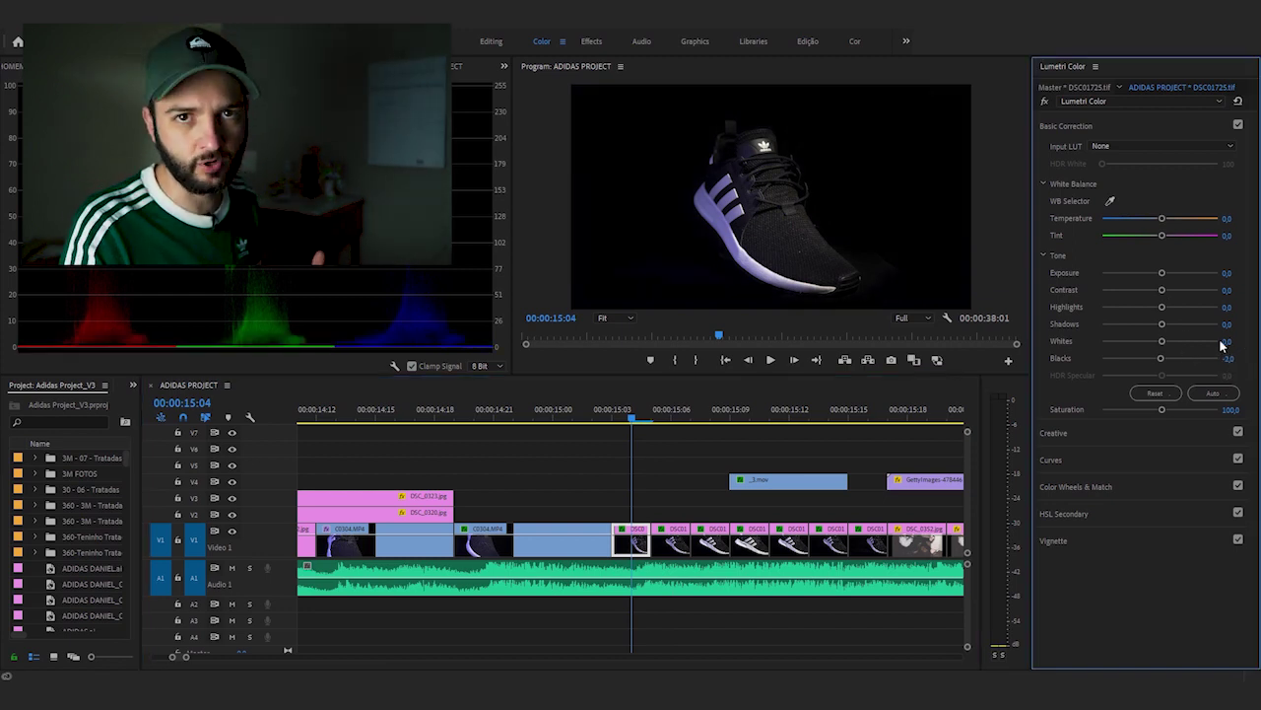
{"action": "left_click_drag", "start_coordinate": [1227, 341], "coordinate": [1260, 341]}
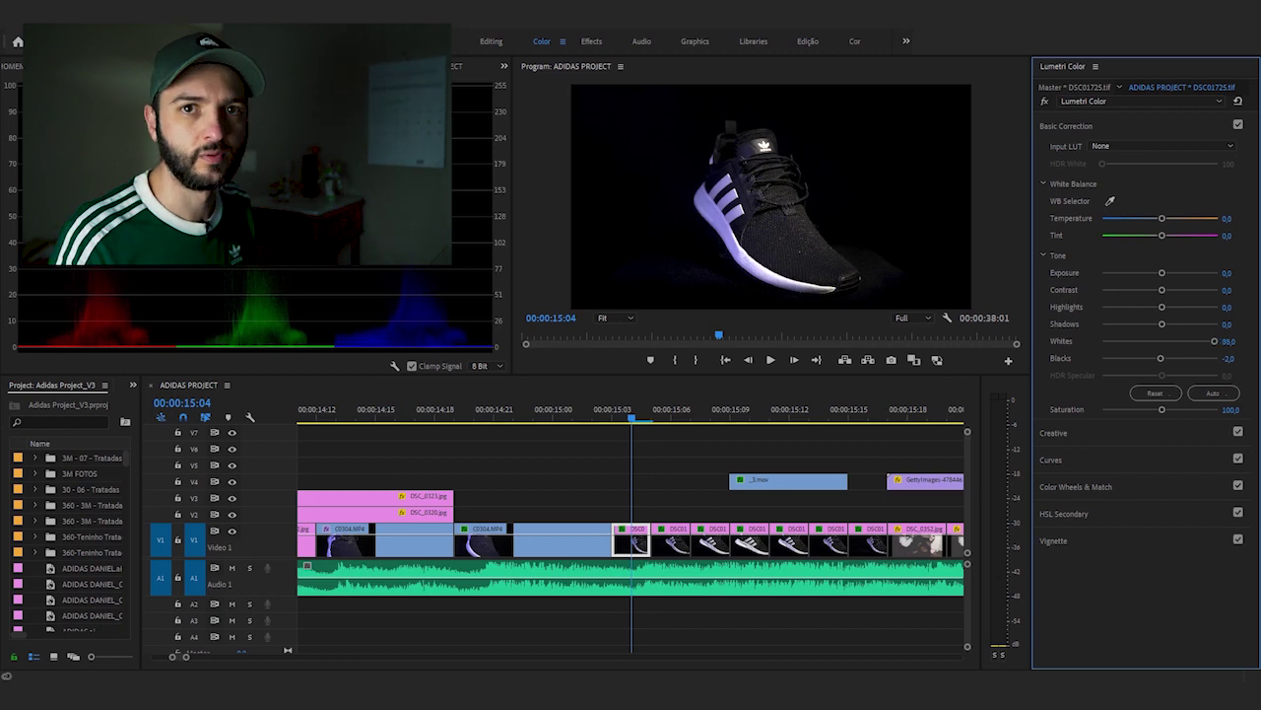
{"action": "double_click", "coordinate": [1201, 338]}
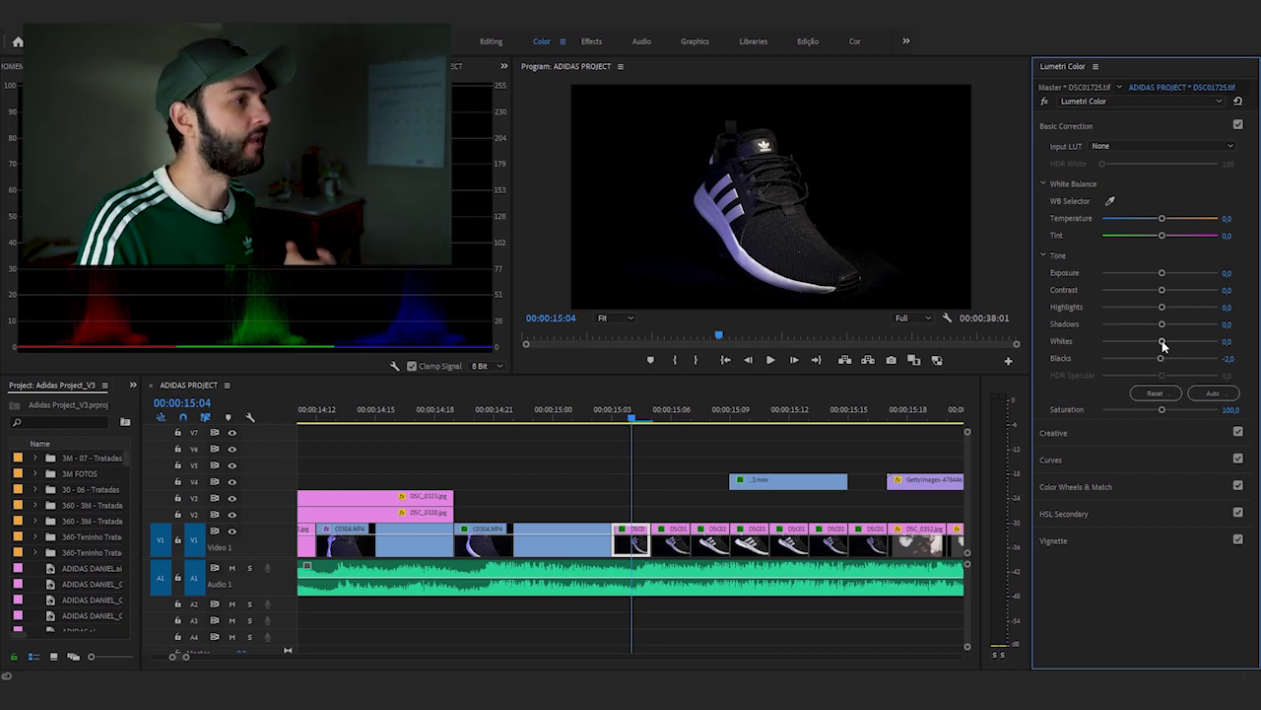
Set the DSC01725.tif photo's Blacks to -5.1, Shadows and Whites to 20, and Highlights to 35
{"action": "left_click_drag", "start_coordinate": [1162, 360], "coordinate": [1157, 362]}
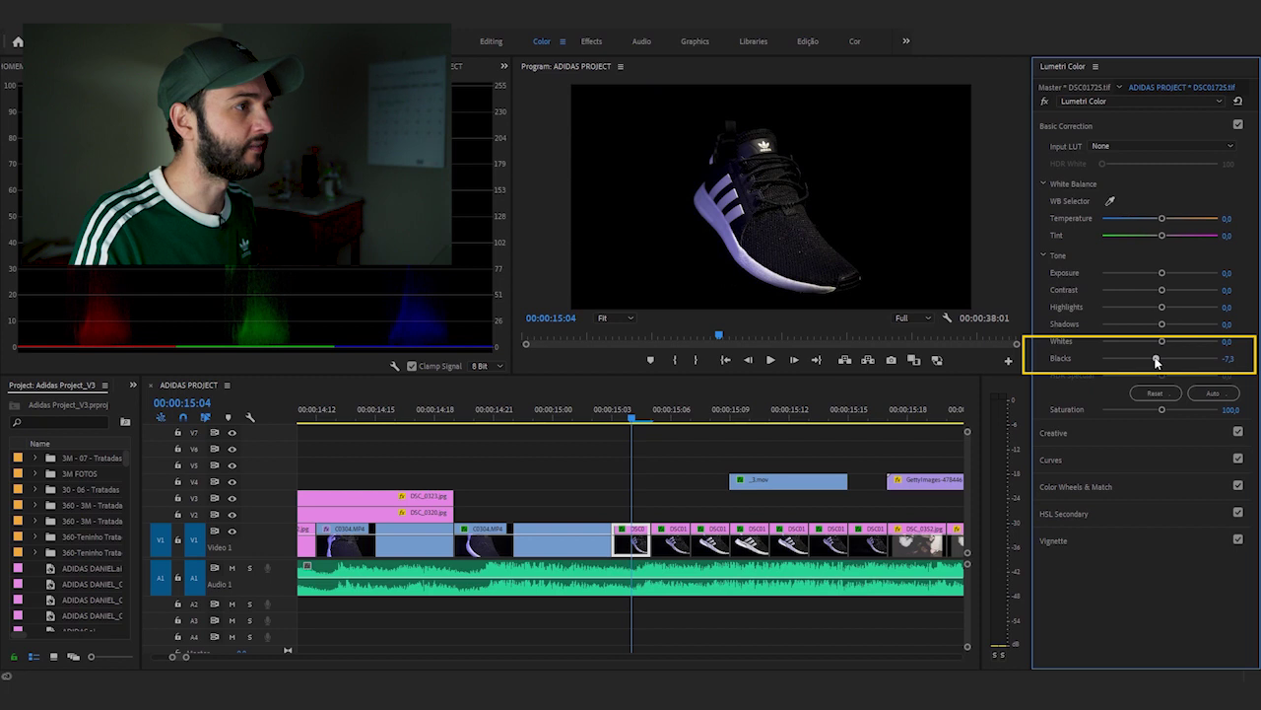
{"action": "left_click_drag", "start_coordinate": [1157, 361], "coordinate": [1157, 360]}
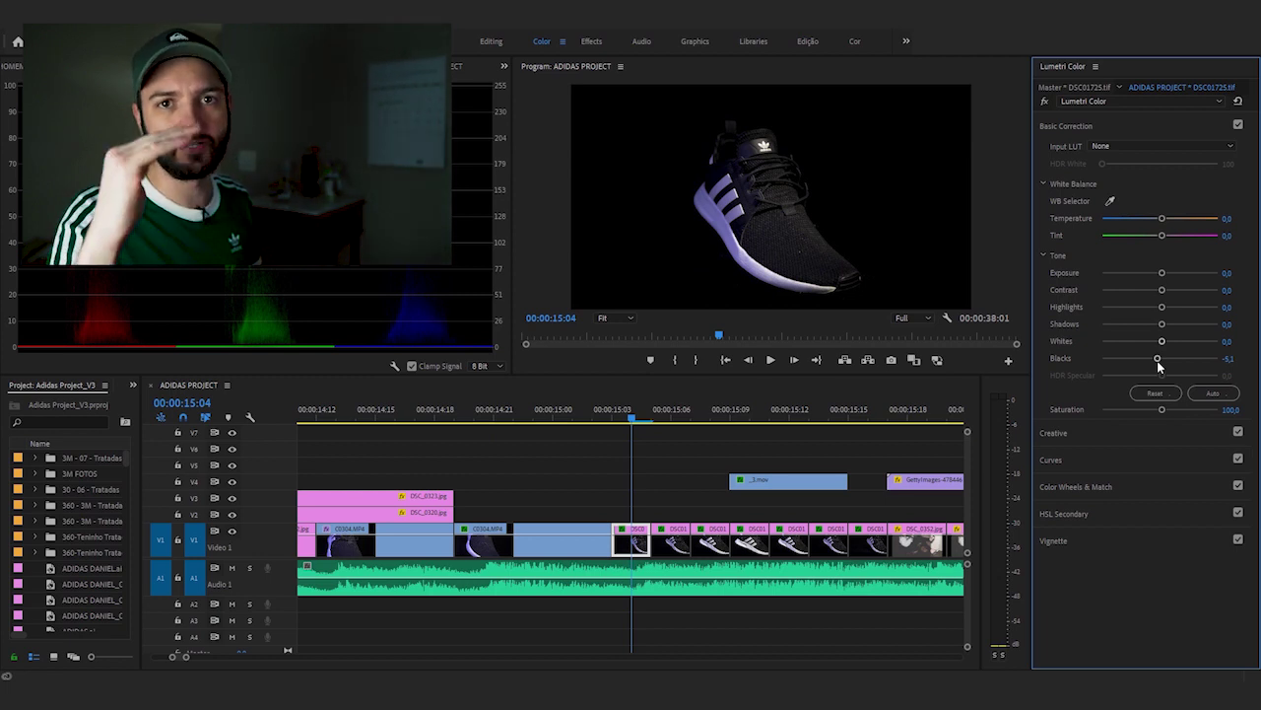
{"action": "left_click_drag", "start_coordinate": [1165, 326], "coordinate": [1236, 310]}
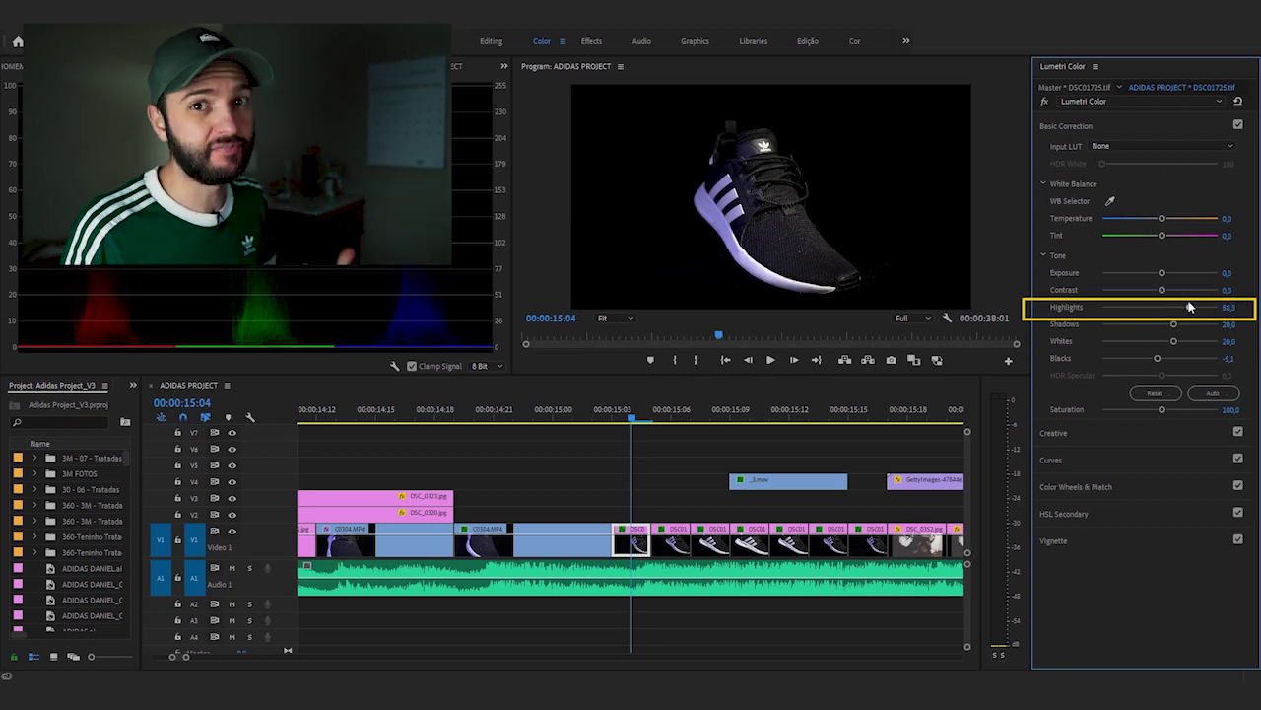
{"action": "left_click", "coordinate": [1227, 308]}
{"action": "type", "text": "35"}
{"action": "key", "text": "Return"}
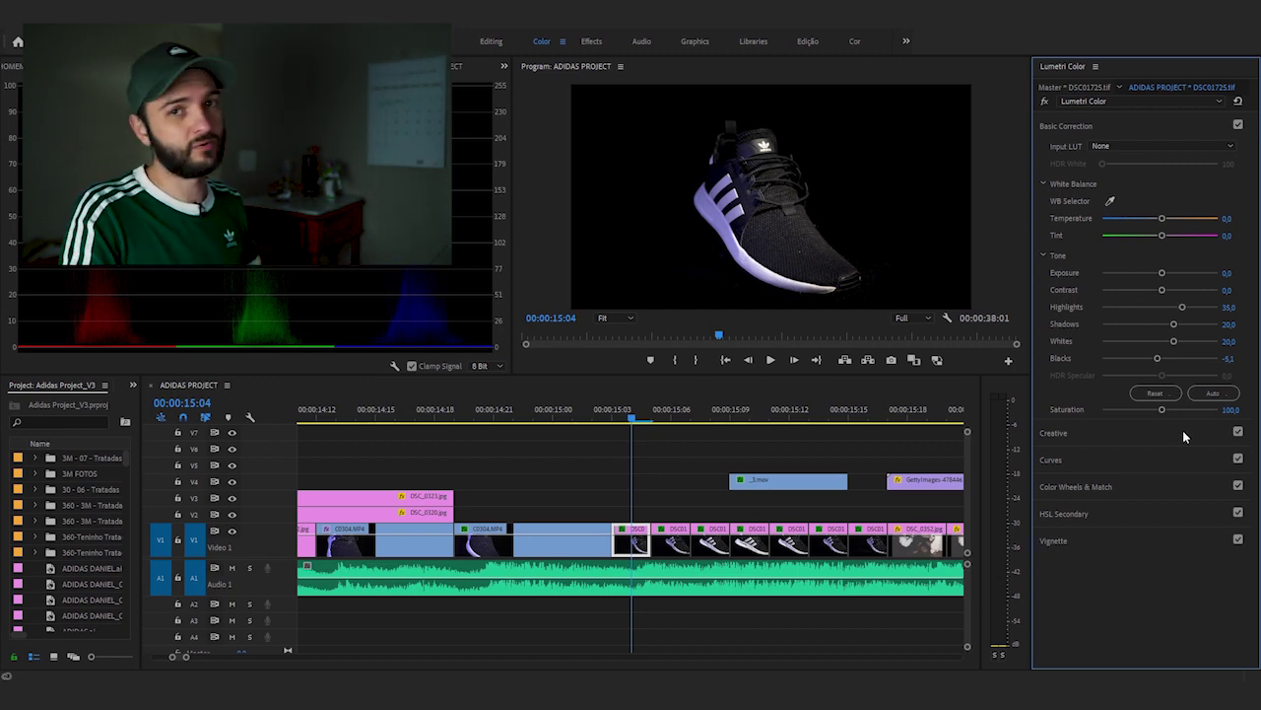
Apply the Creative look Fuji ETERNA 250D Fuji 3510 (by Adobe) to DSC01725.tif at Intensity 50 and set Vibrance to 15.3
{"action": "left_click", "coordinate": [1084, 433]}
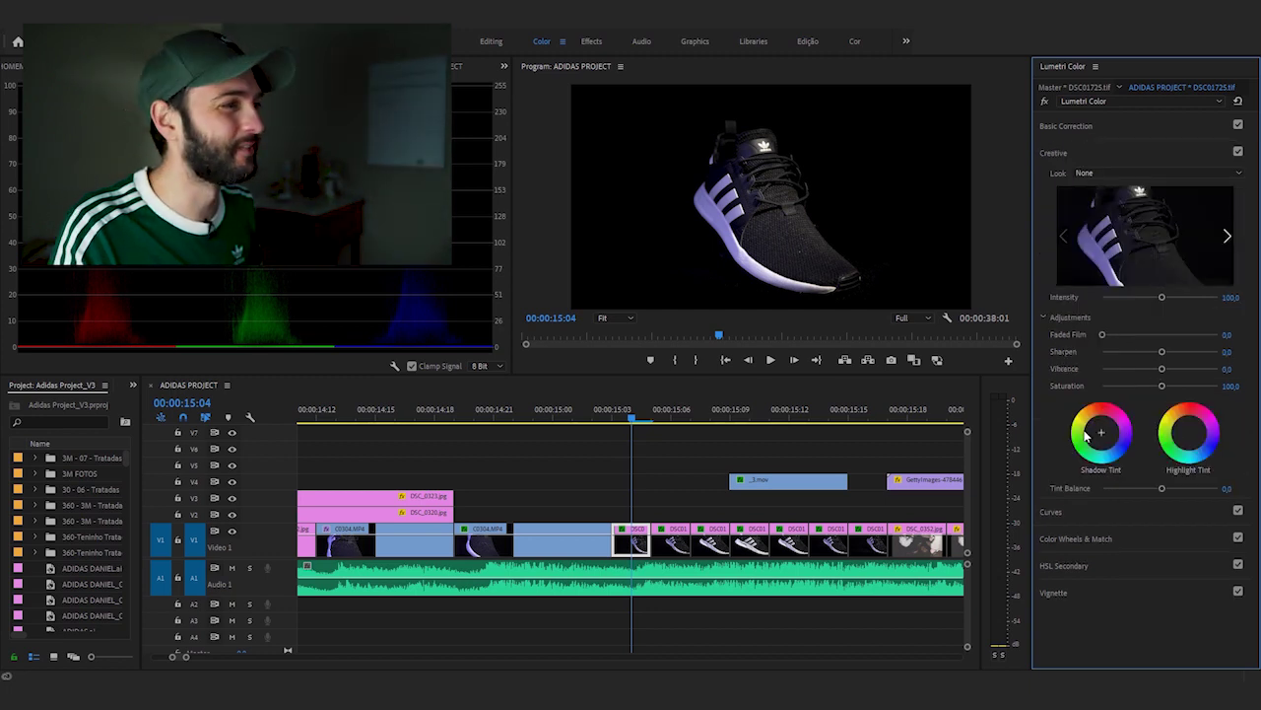
{"action": "left_click", "coordinate": [1128, 173]}
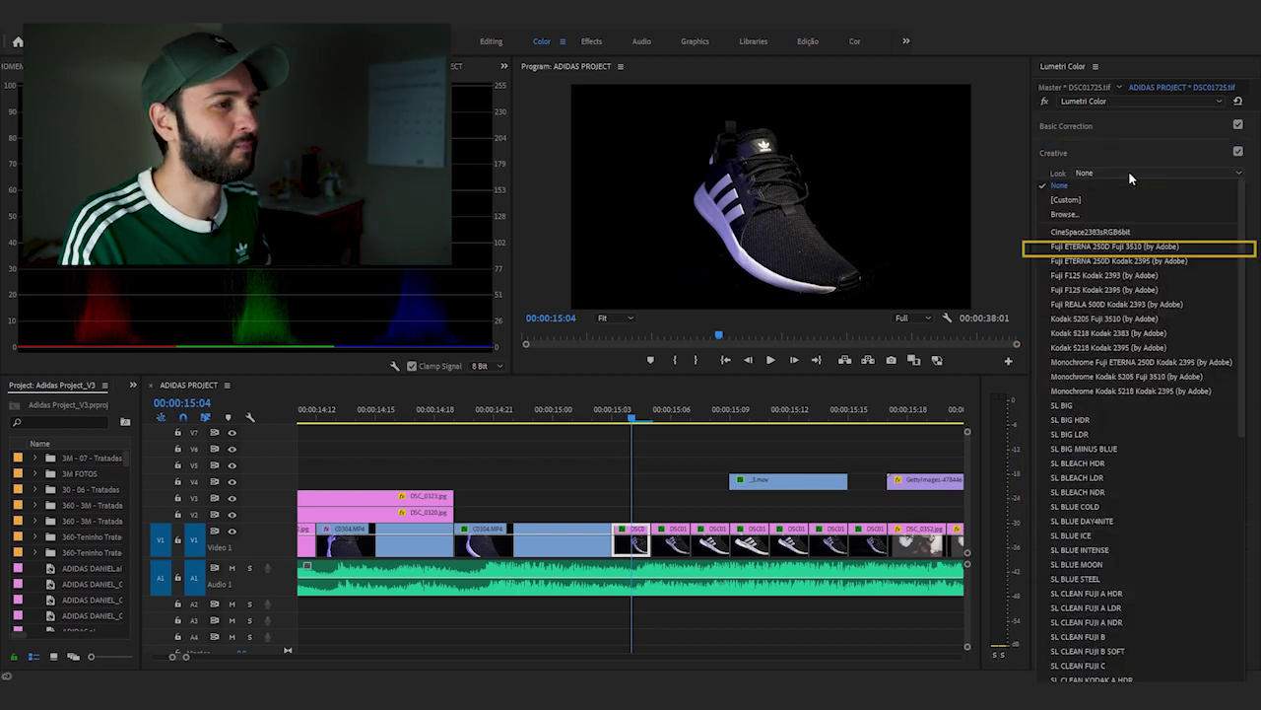
{"action": "left_click", "coordinate": [1132, 246]}
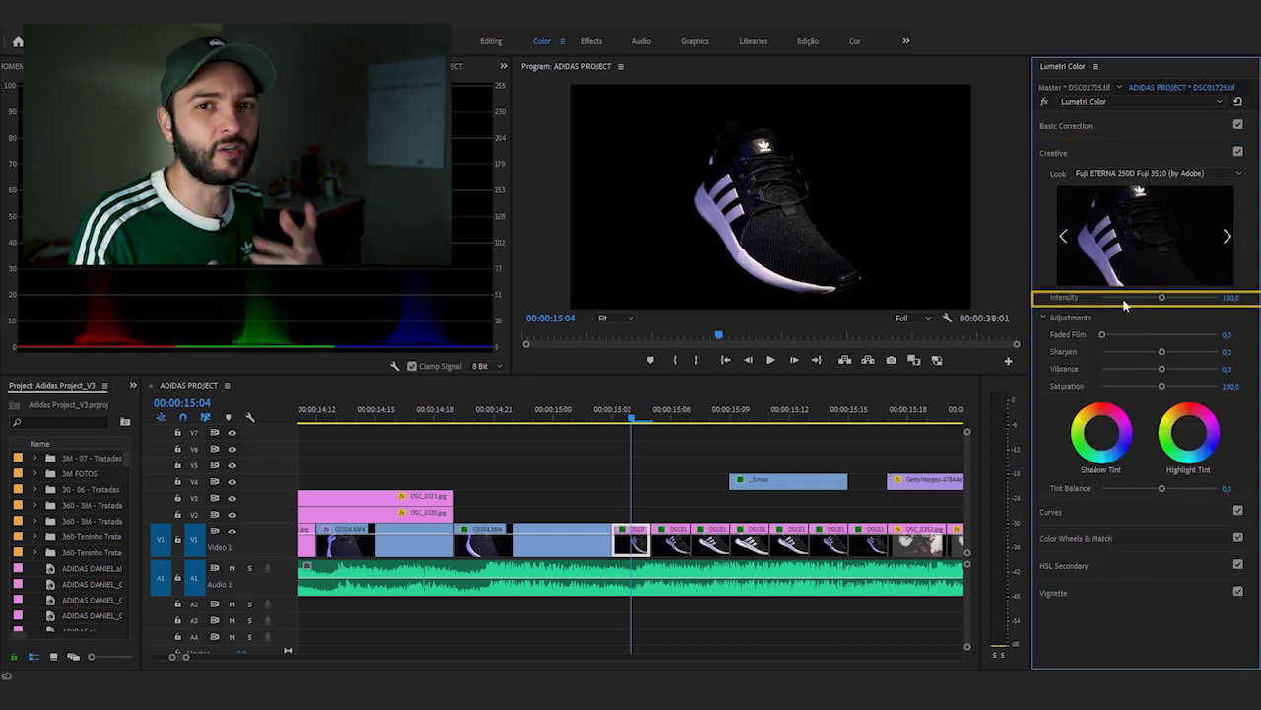
{"action": "left_click_drag", "start_coordinate": [1135, 300], "coordinate": [1132, 302]}
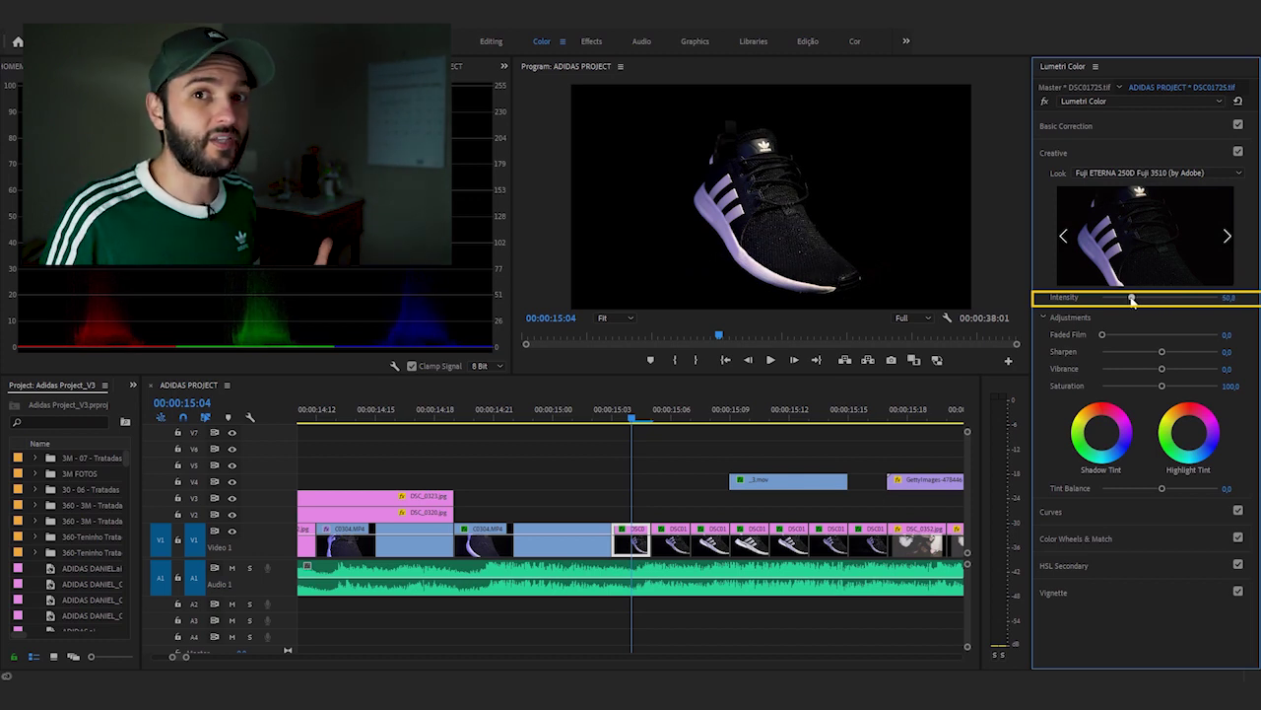
{"action": "left_click", "coordinate": [1229, 296]}
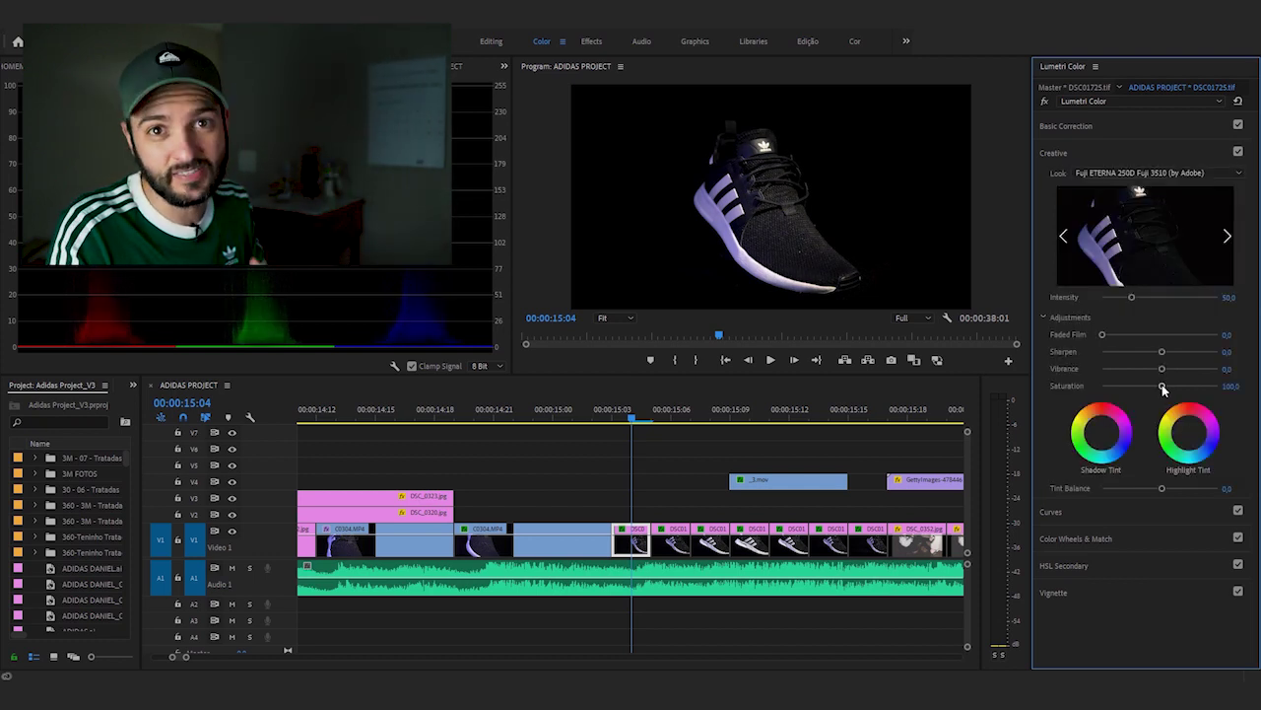
{"action": "left_click_drag", "start_coordinate": [1167, 368], "coordinate": [1169, 369]}
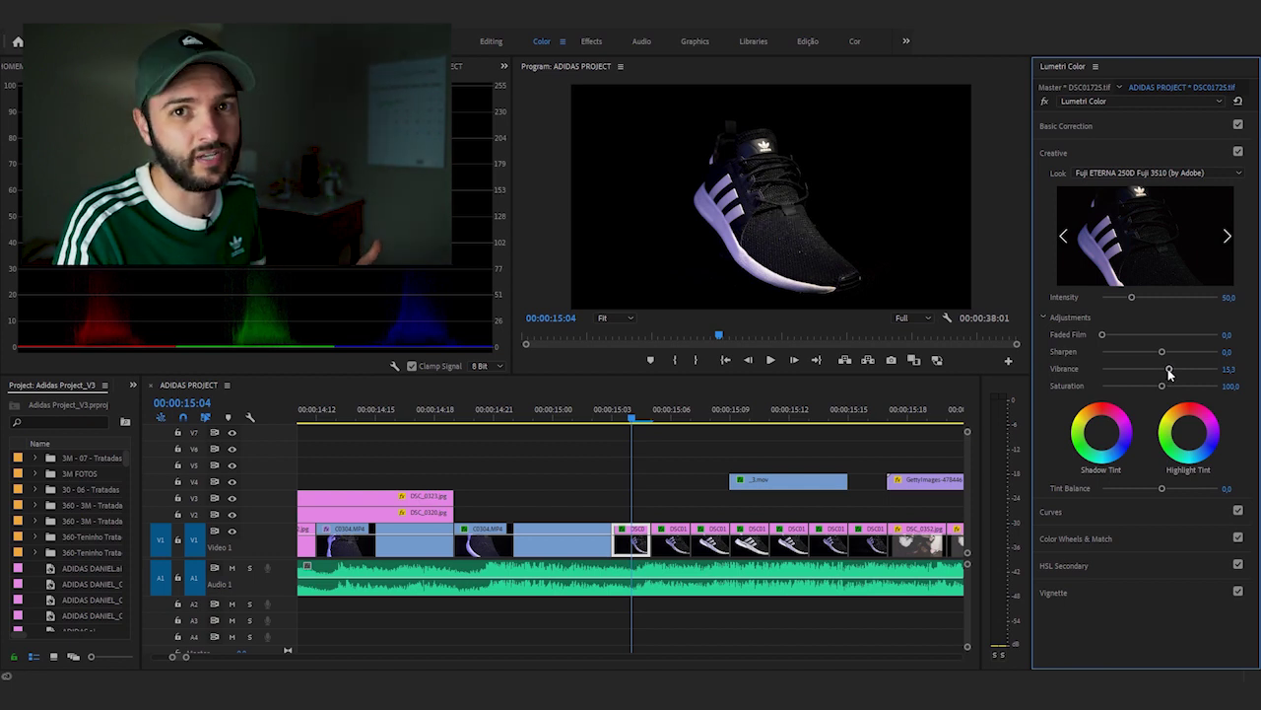
Reopen the Basic Correction settings and switch that correction off and back on to compare the shoe photo before and after
{"action": "left_click", "coordinate": [1114, 125]}
{"action": "left_click", "coordinate": [1116, 127]}
{"action": "left_click", "coordinate": [1116, 126]}
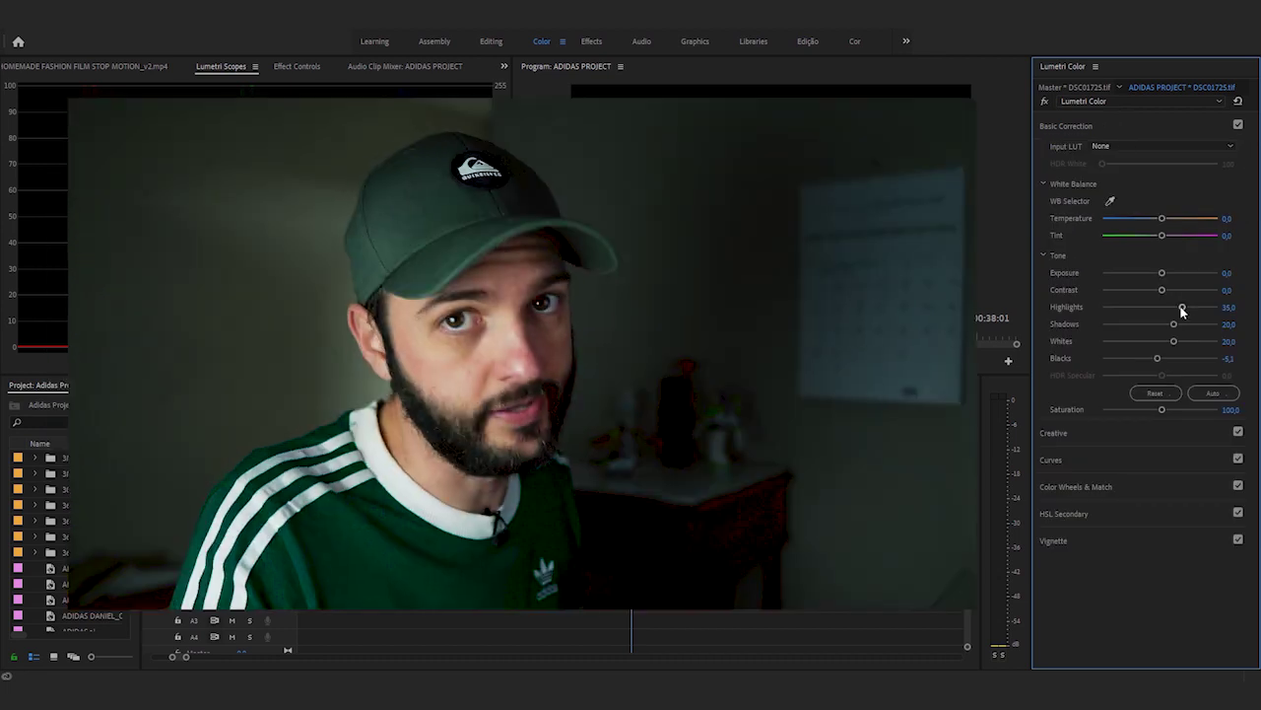
{"action": "left_click_drag", "start_coordinate": [1180, 307], "coordinate": [1252, 308]}
{"action": "left_click", "coordinate": [1238, 125]}
{"action": "left_click", "coordinate": [1238, 125]}
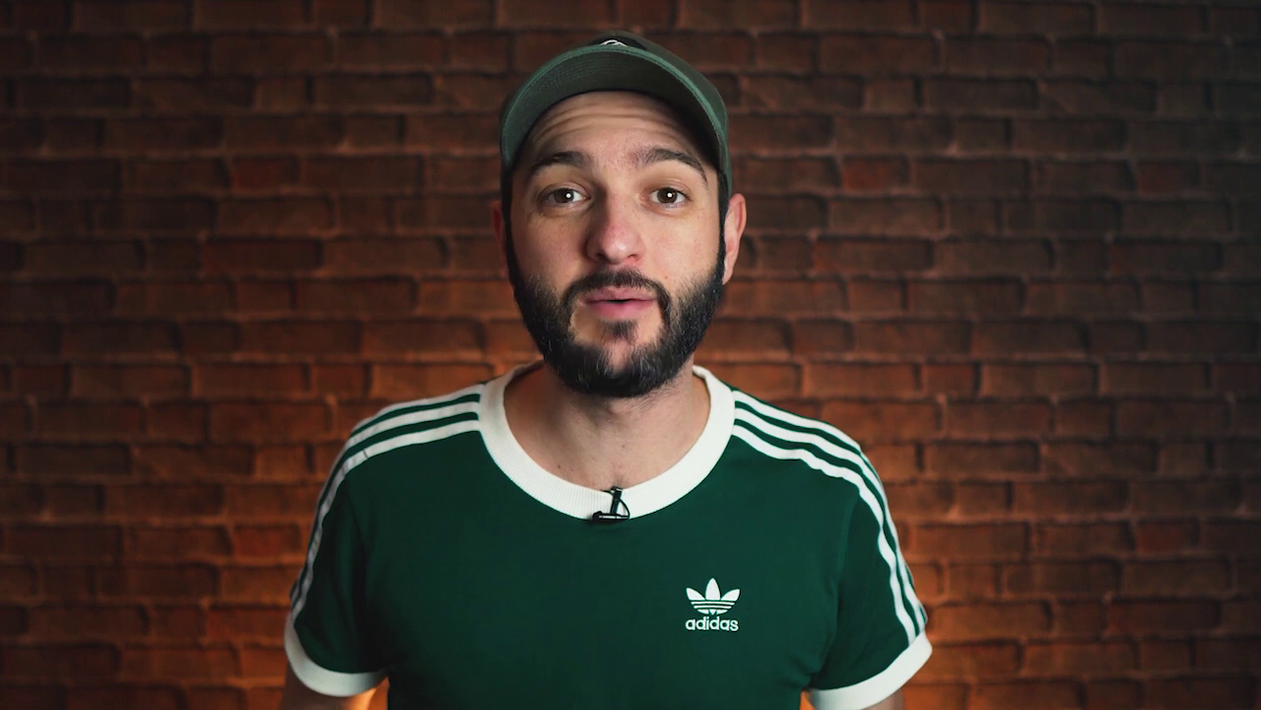